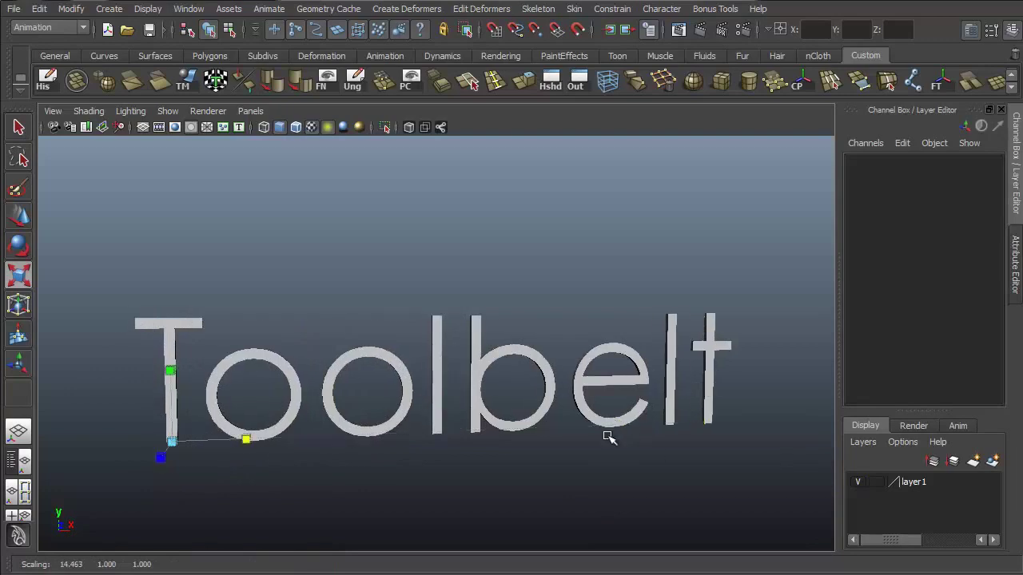
Rotate the word "Maya" about -101 degrees around Z so it stands above "Toolbelt"
left_click_drag(607, 433, 495, 407, "alt")
key("e")
middle_click_drag(487, 366, 578, 324, "alt")
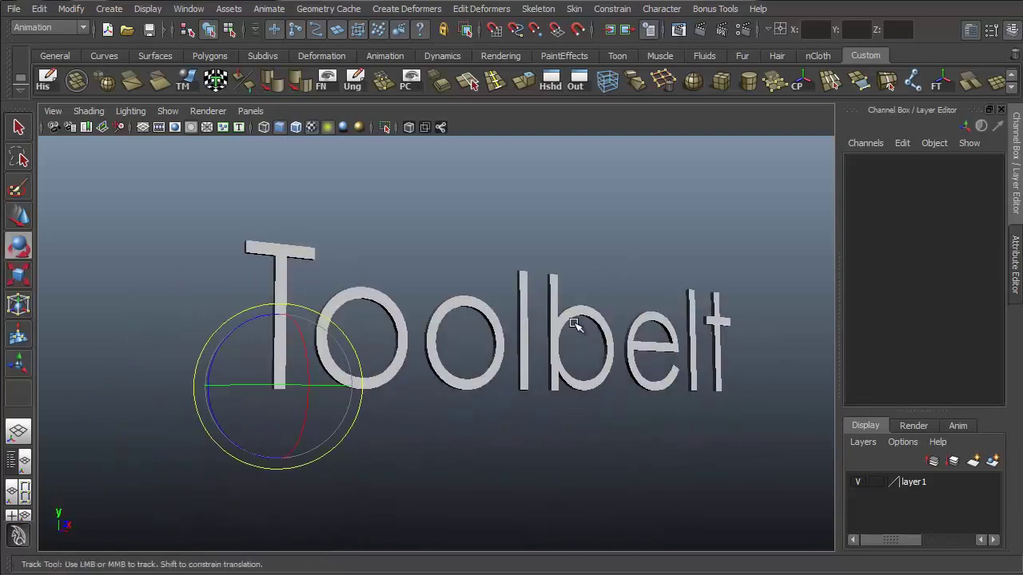
left_click_drag(563, 361, 380, 390, "alt")
left_click_drag(214, 414, 528, 287)
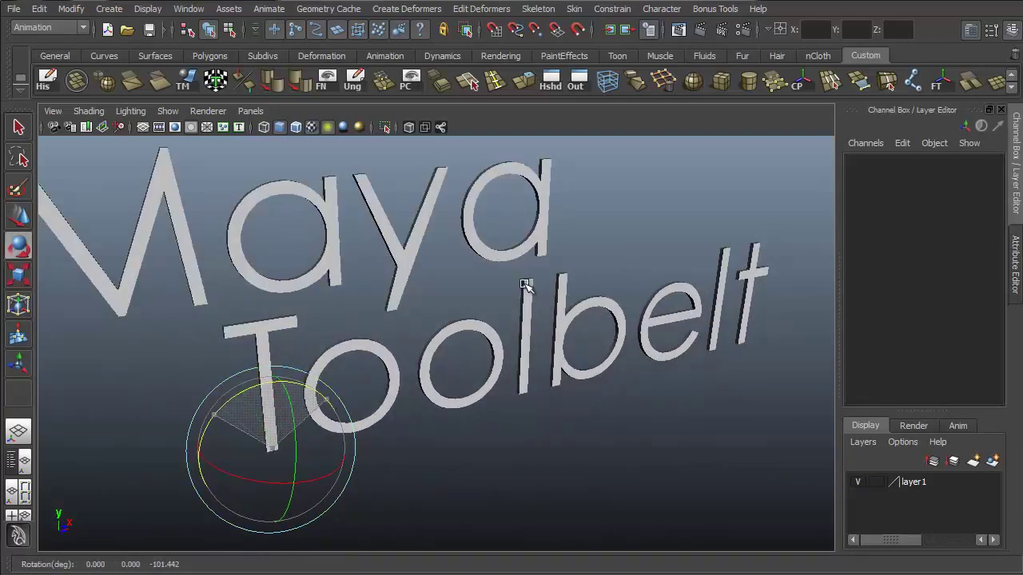
right_click_drag(527, 287, 346, 315, "alt")
left_click_drag(347, 315, 351, 301, "alt")
Shift the pivot from the foot of the T up to the M and move "the" into place above "Maya"
key("w")
middle_click_drag(435, 272, 422, 325, "alt")
key("Insert")
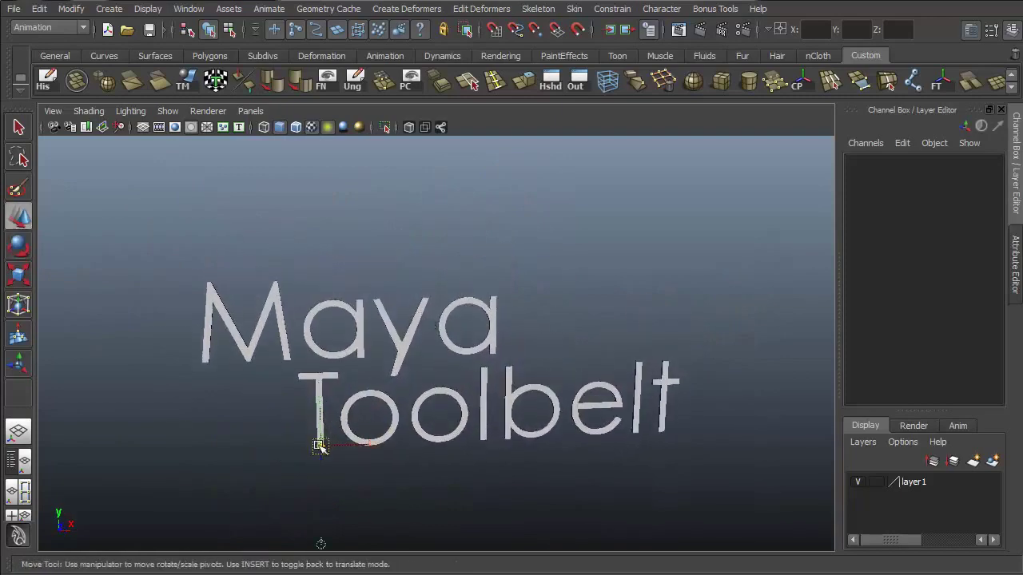
left_click_drag(319, 445, 245, 296)
key("Insert")
left_click_drag(242, 244, 257, 137)
key("q")
left_click_drag(559, 359, 608, 369, "alt")
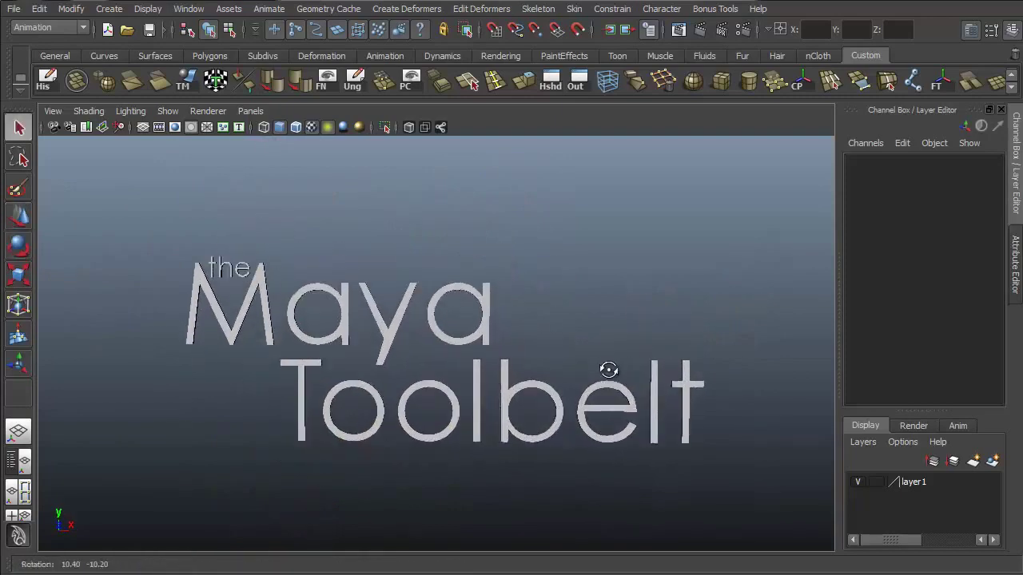
right_click_drag(607, 368, 668, 338, "alt")
middle_click_drag(667, 338, 667, 294, "alt")
left_click_drag(668, 294, 674, 301, "alt")
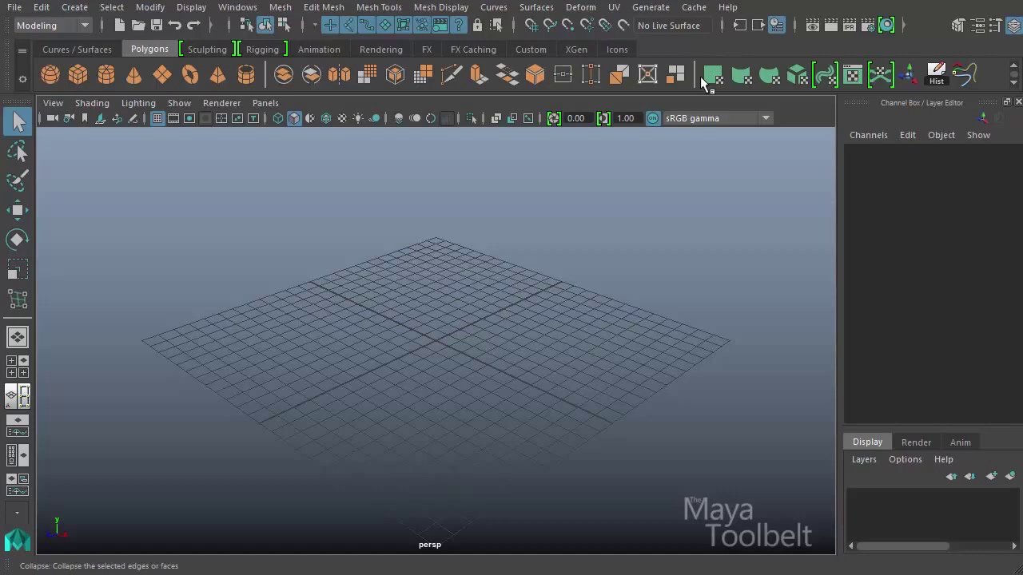
Open the UV Editor and bring up the UV Smudge Tool's options beside it
left_click(852, 77)
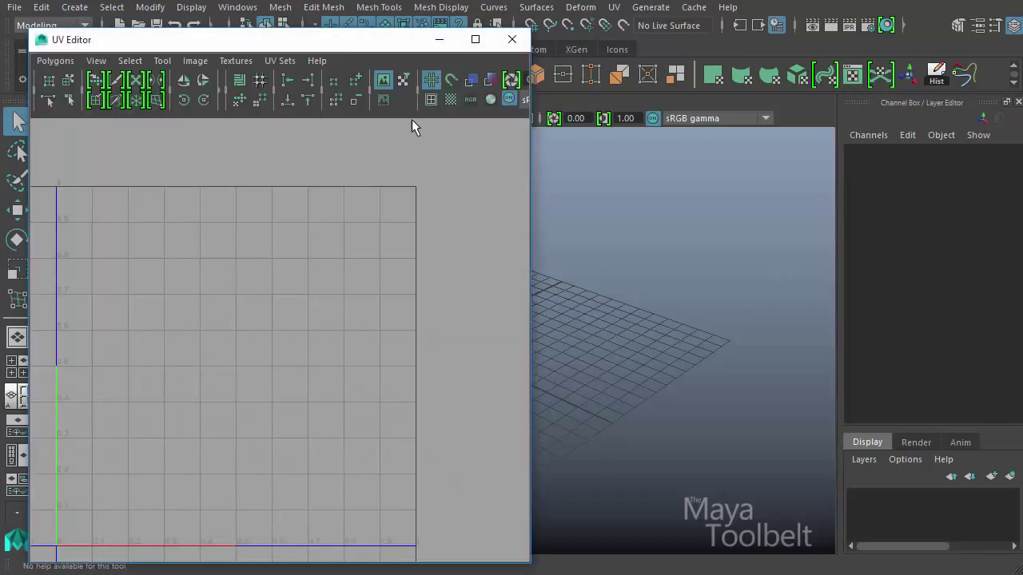
left_click_drag(294, 48, 314, 33)
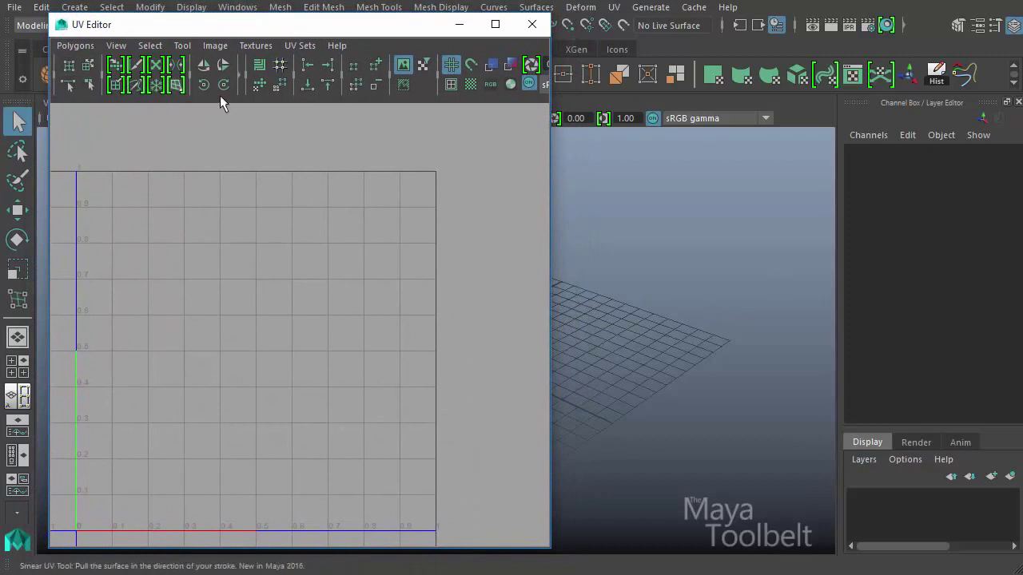
left_click(183, 46)
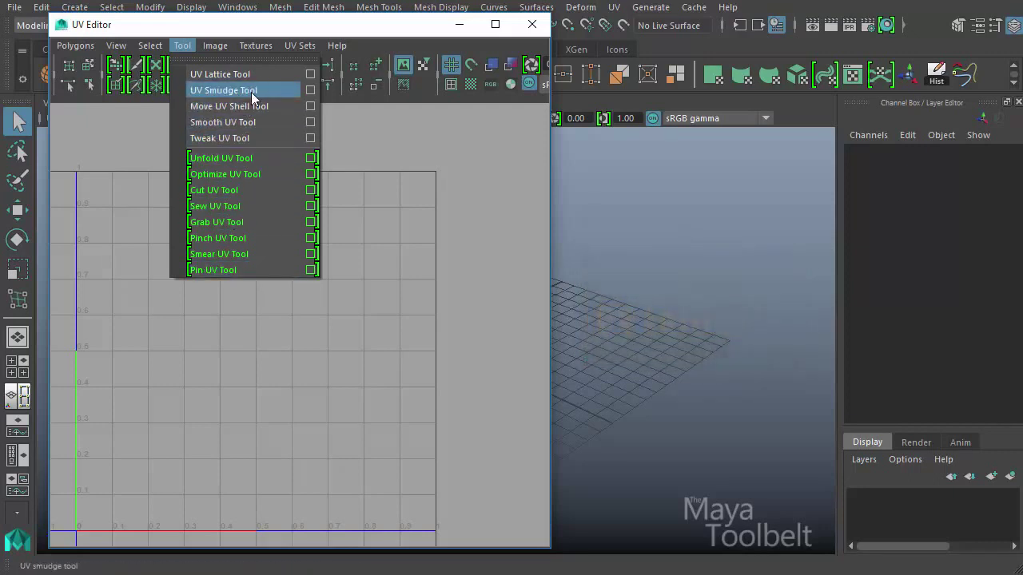
left_click(309, 90)
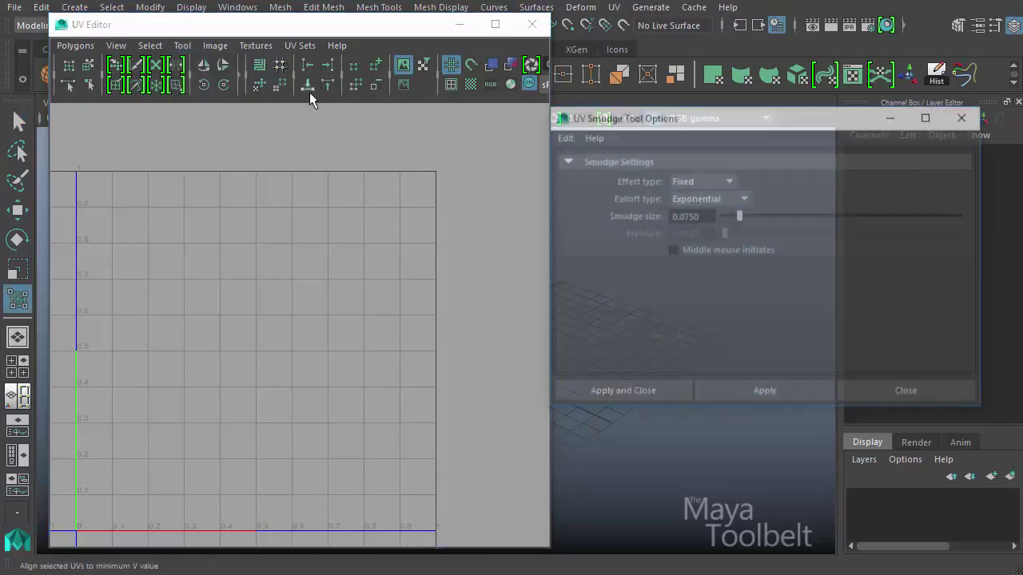
left_click_drag(663, 124, 683, 128)
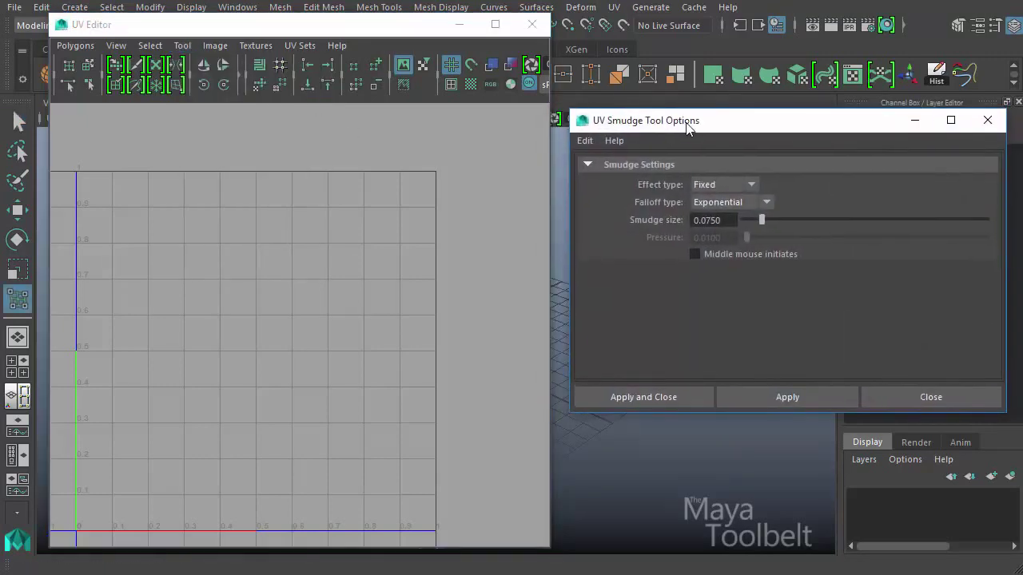
Close the UV Smudge Tool options and minimise the UV Editor
left_click(184, 45)
left_click(207, 59)
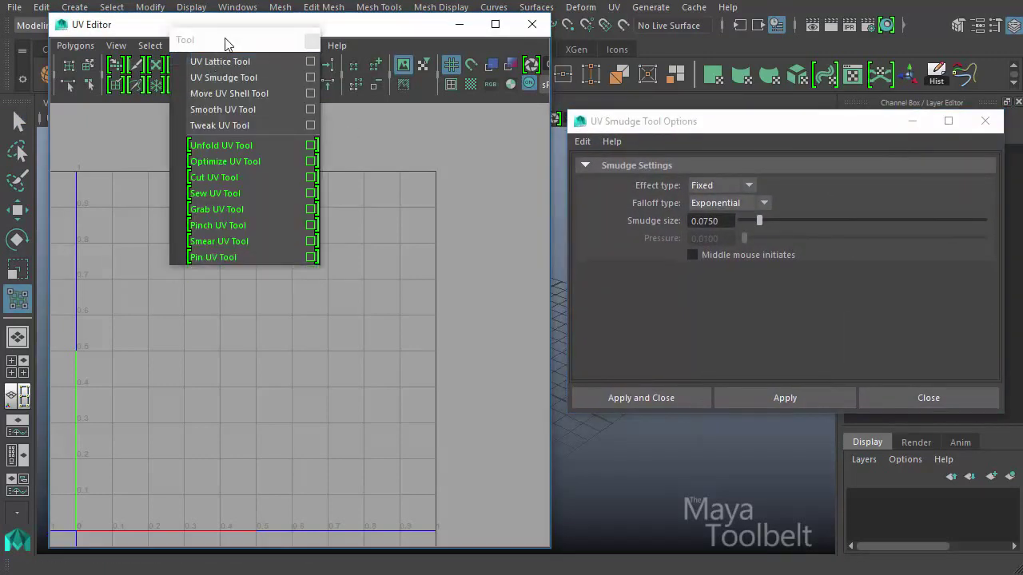
left_click_drag(224, 38, 0, 14)
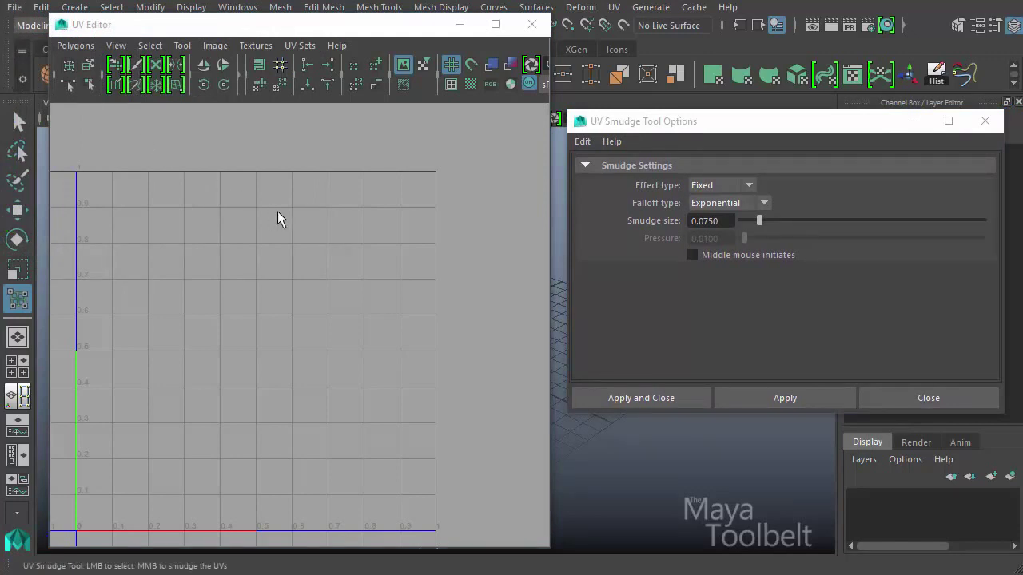
left_click_drag(681, 129, 677, 115)
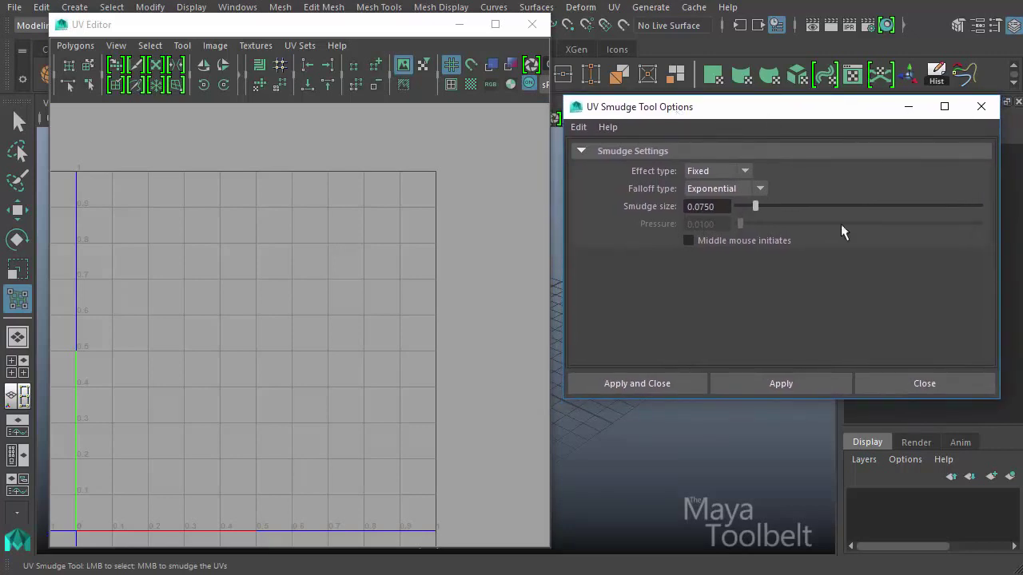
left_click(982, 107)
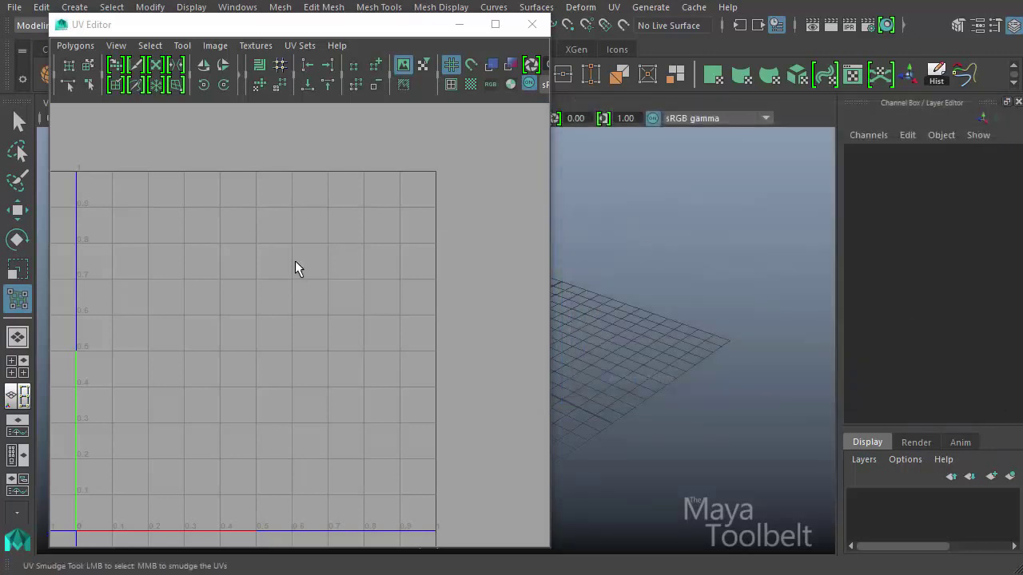
left_click(465, 28)
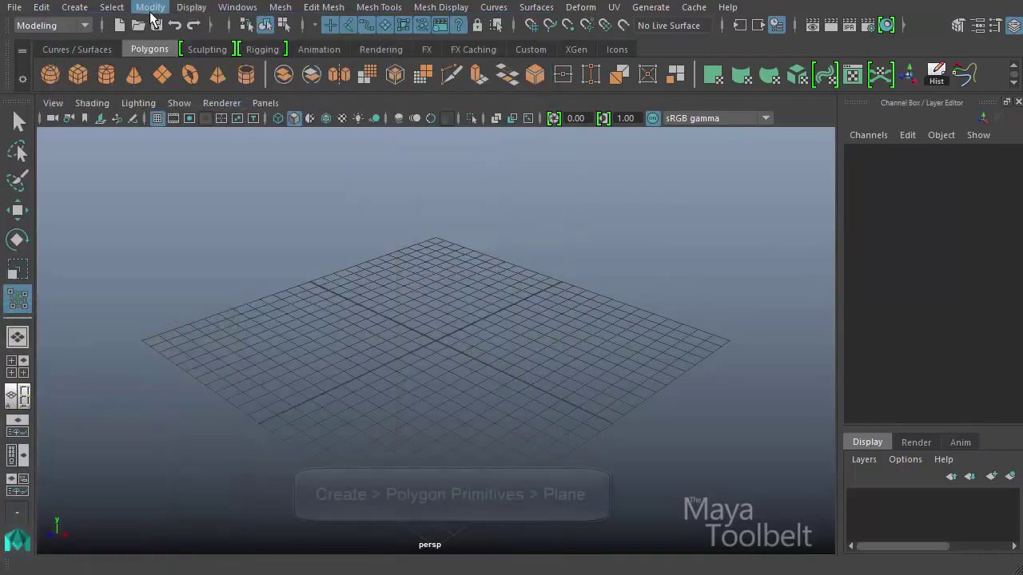
Create a polygon plane with 30 width divisions and 30 height divisions
left_click(75, 7)
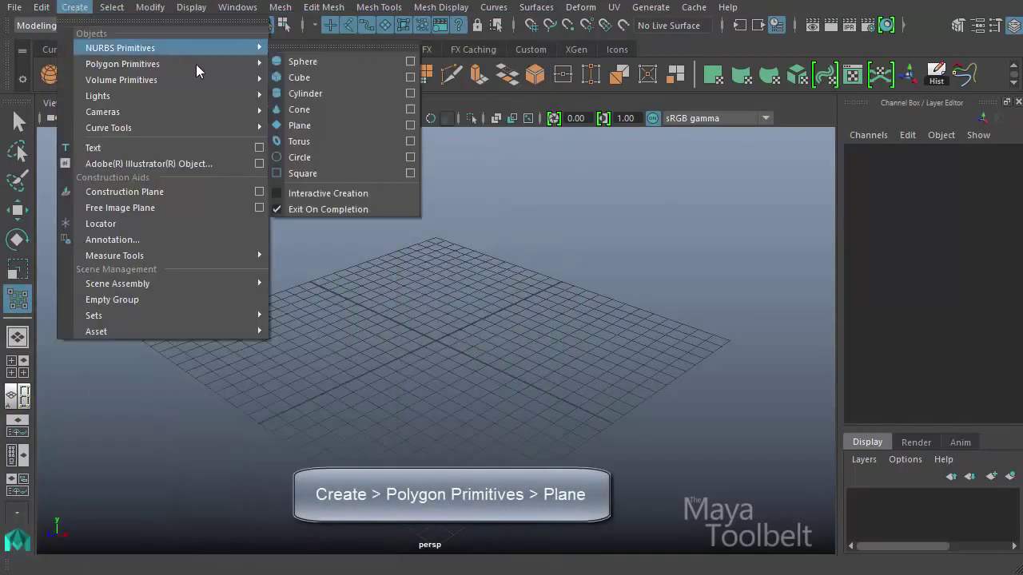
mouse_move(191, 64)
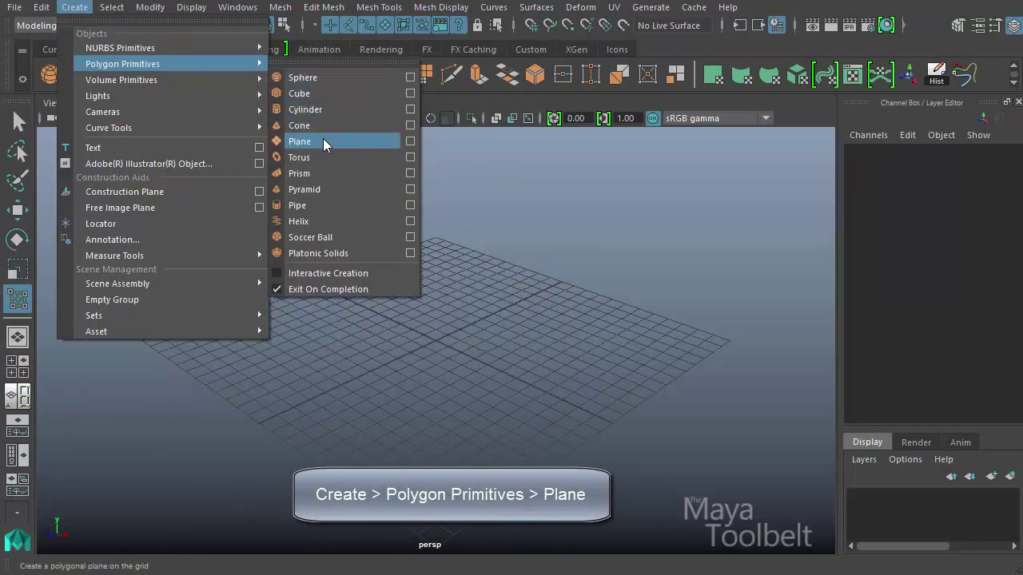
left_click(409, 141)
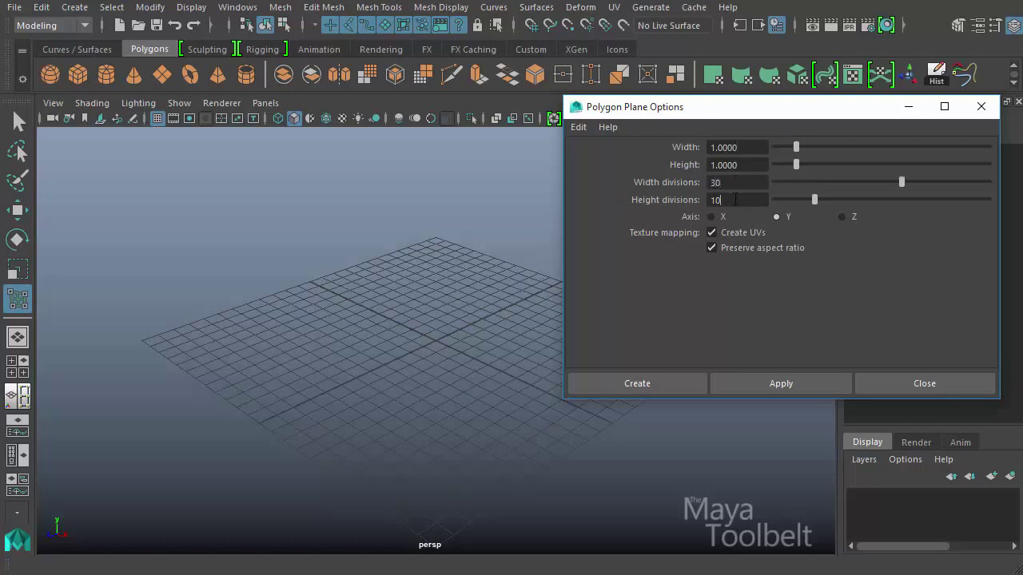
left_click(662, 375)
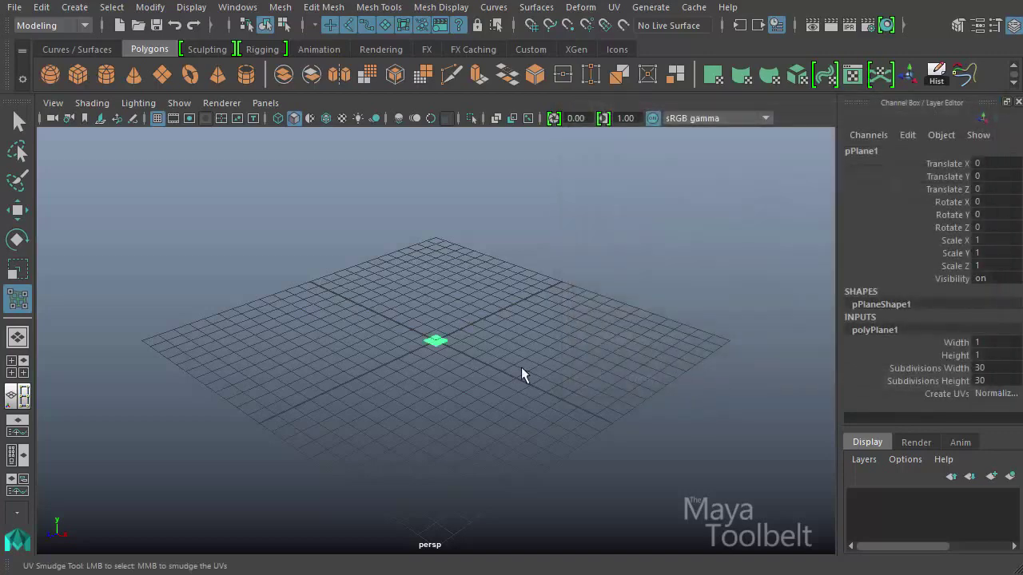
Scale the plane uniformly to about 24.4 and hide the viewport grid
left_click_drag(462, 383, 463, 390, "alt")
key("r")
left_click_drag(438, 342, 175, 160)
left_click(156, 119)
left_click_drag(577, 334, 650, 351, "alt")
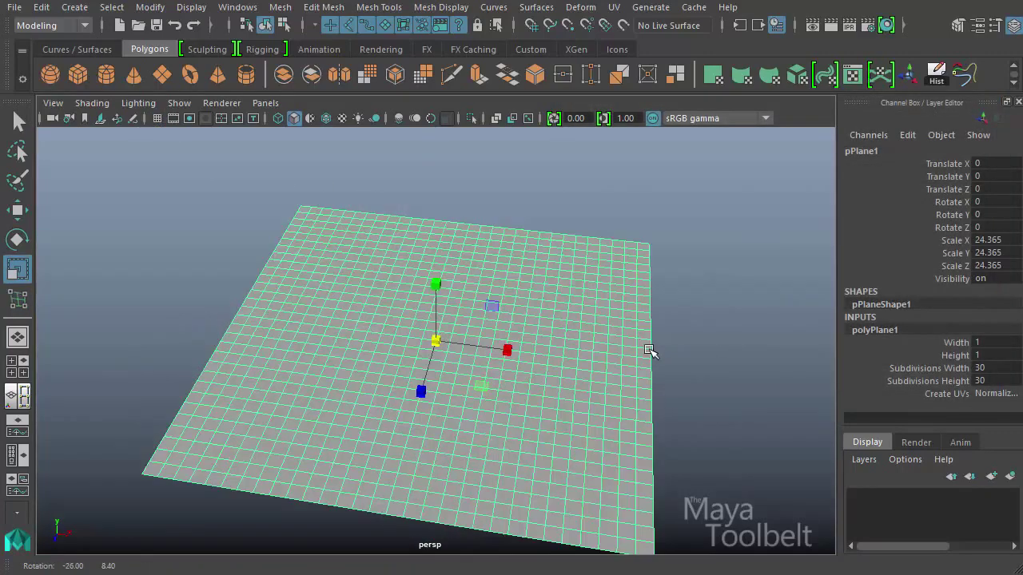
right_click_drag(650, 352, 546, 384, "alt")
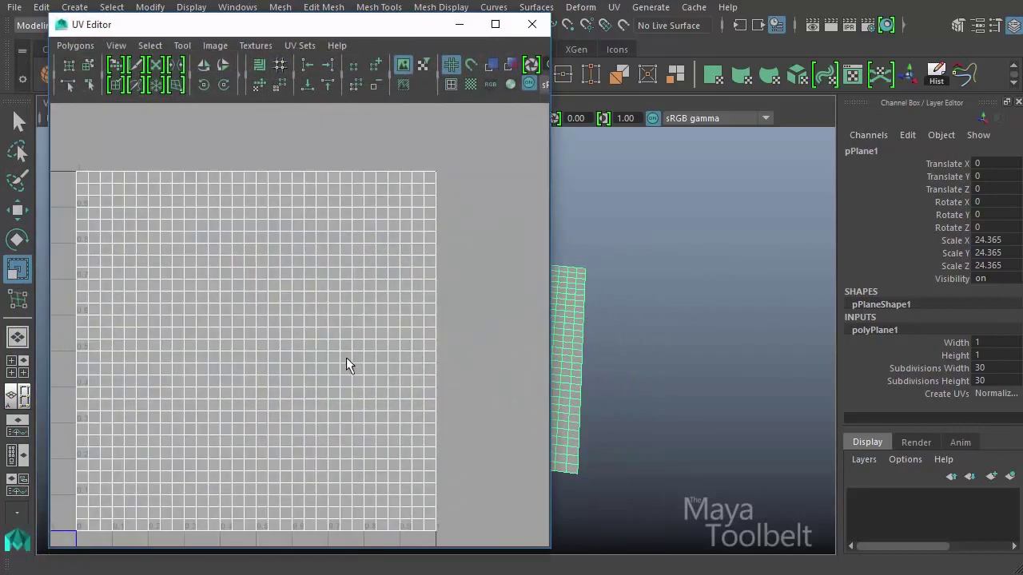
Frame the plane's UV layout in the UV Editor and open the UV Smudge Tool's options
middle_click_drag(331, 331, 418, 291, "alt")
right_click_drag(419, 291, 347, 289, "alt")
middle_click_drag(381, 297, 350, 296, "alt")
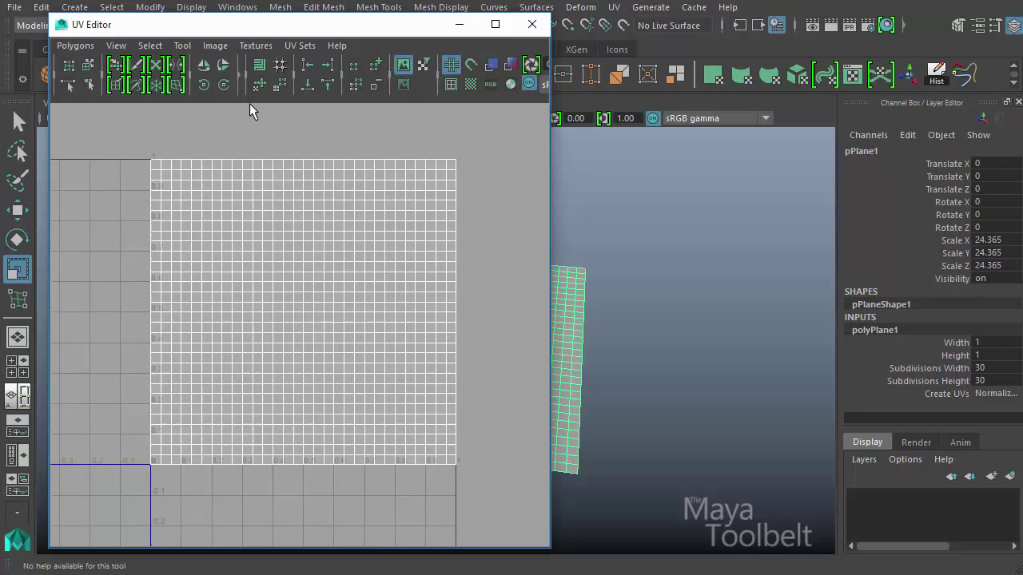
left_click(191, 46)
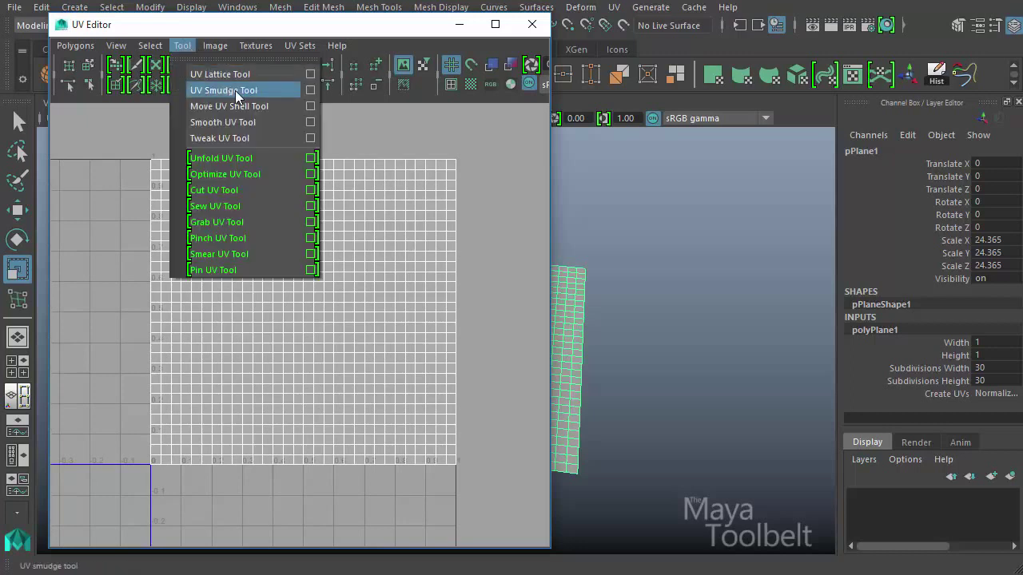
left_click(310, 90)
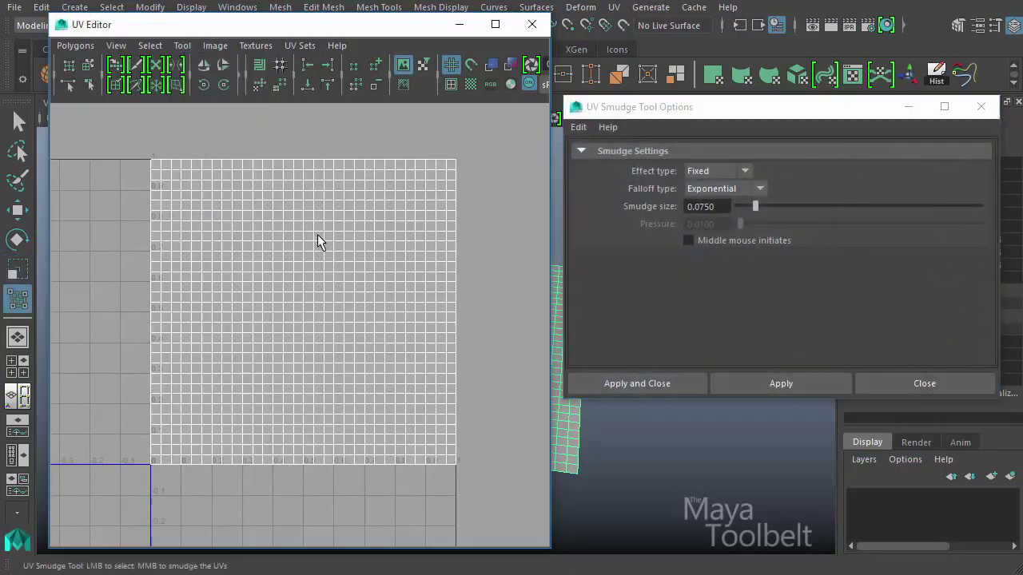
Switch the plane to UV component selection and select a rectangular block of UVs inside the layout
right_click_drag(317, 234, 394, 242)
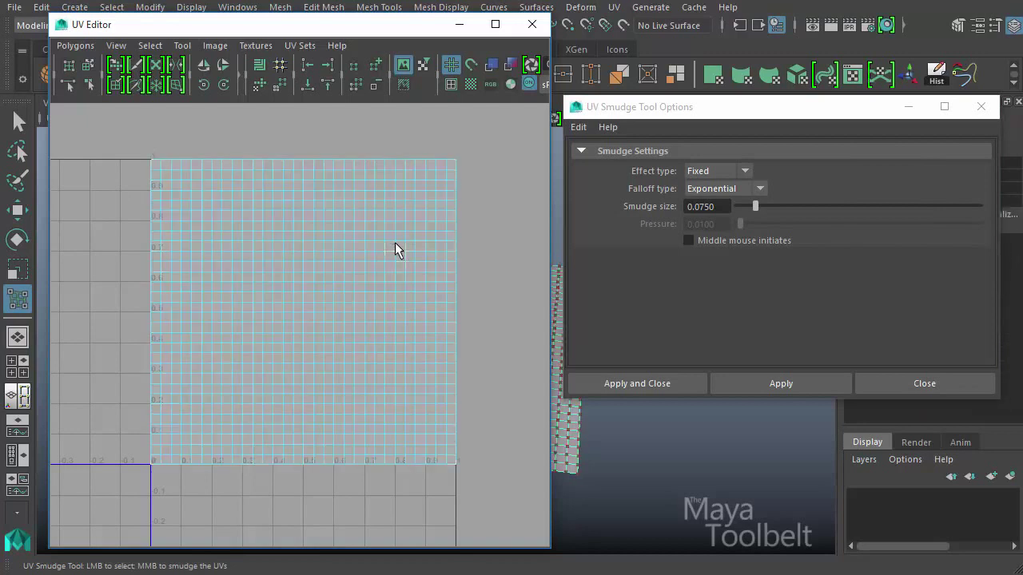
key("q")
left_click_drag(463, 235, 310, 395)
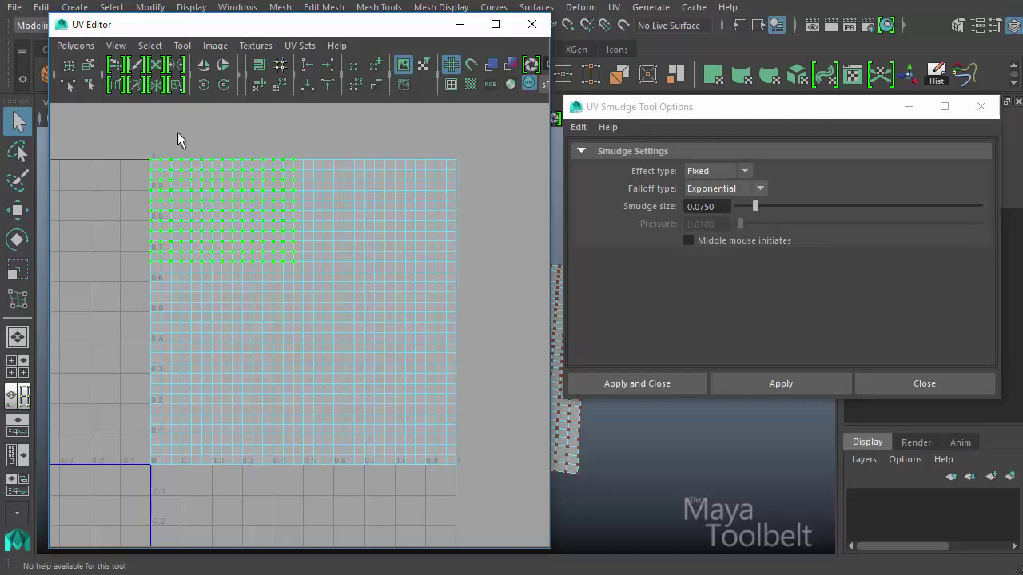
left_click_drag(197, 129, 457, 462)
right_click_drag(257, 331, 452, 369, "alt")
middle_click_drag(347, 289, 356, 342, "alt")
Smudge the selected UVs repeatedly in different directions with the UV Smudge Tool, pulling the block's interior and edges out of shape
left_click(184, 47)
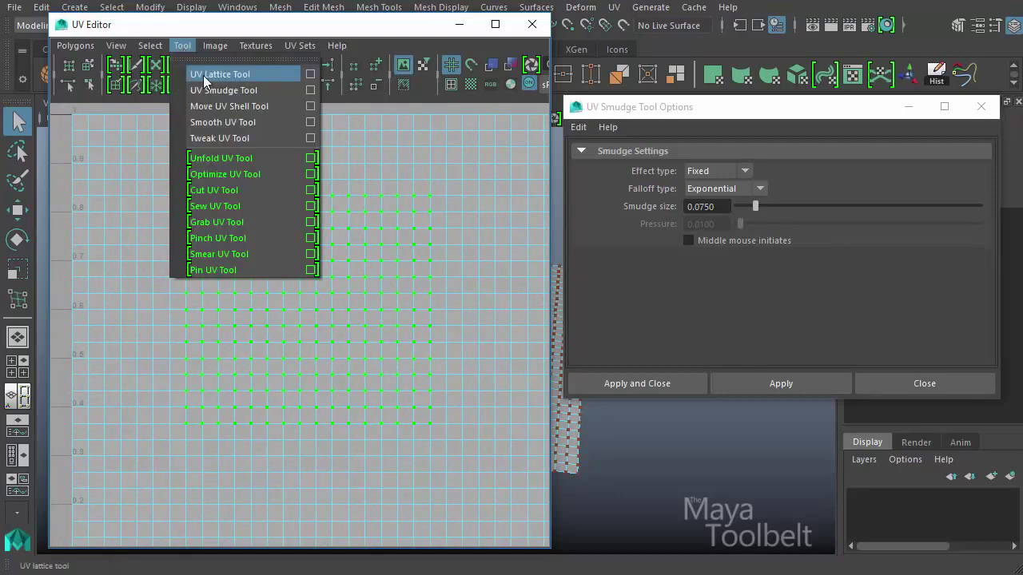
left_click(224, 94)
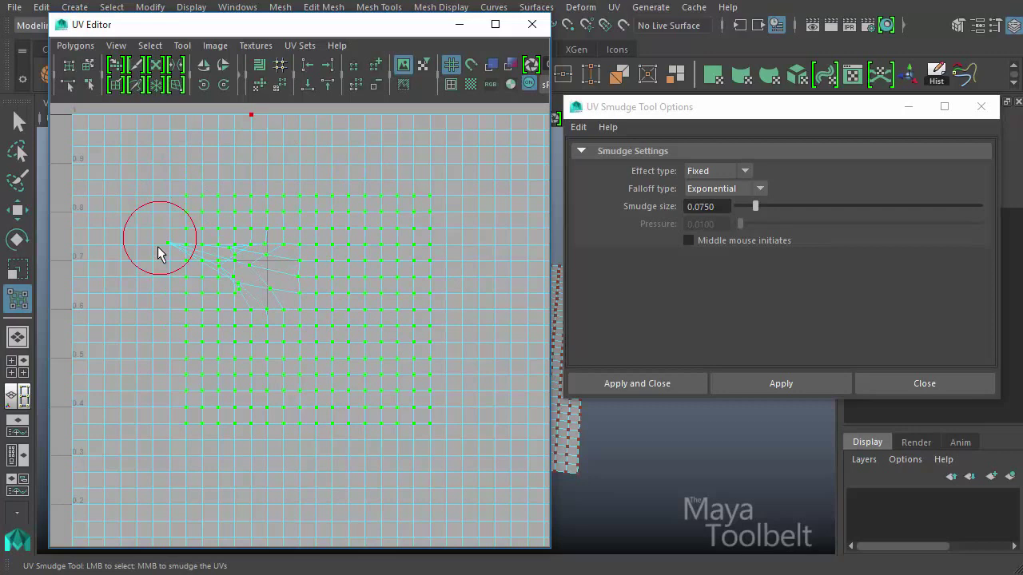
mouse_move(395, 346)
middle_mouse_down()
mouse_move(404, 231)
mouse_move(381, 200)
mouse_move(278, 171)
mouse_move(159, 169)
mouse_move(126, 274)
mouse_move(190, 393)
mouse_move(354, 450)
mouse_move(402, 314)
mouse_move(459, 247)
mouse_move(413, 226)
mouse_move(360, 251)
mouse_move(406, 203)
mouse_move(391, 238)
middle_mouse_up()
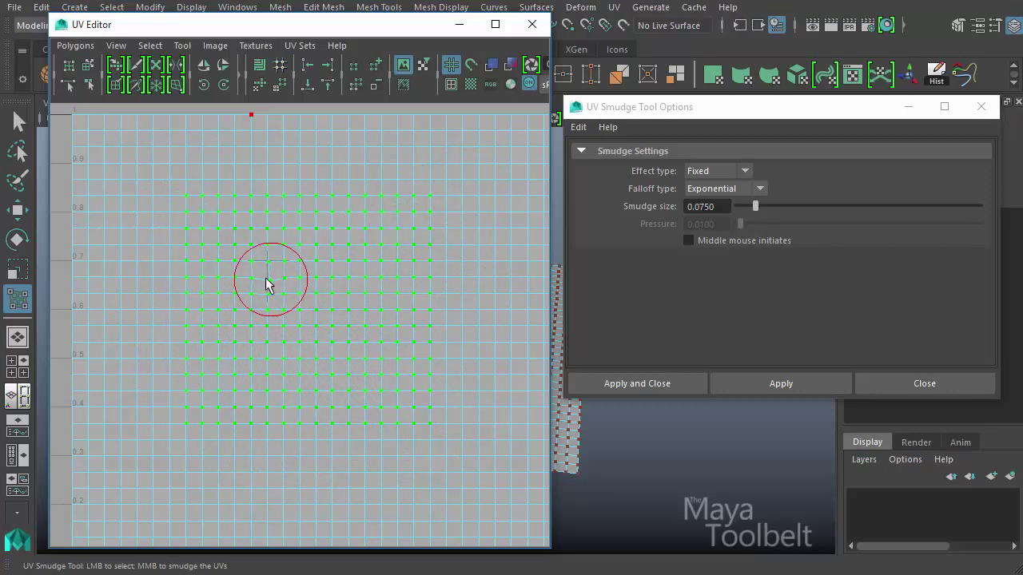
mouse_move(292, 270)
middle_mouse_down()
mouse_move(434, 233)
mouse_move(411, 242)
mouse_move(242, 205)
mouse_move(121, 281)
mouse_move(144, 423)
mouse_move(492, 414)
mouse_move(338, 157)
mouse_move(135, 226)
mouse_move(146, 285)
mouse_move(423, 224)
mouse_move(231, 420)
mouse_move(405, 383)
mouse_move(314, 306)
middle_mouse_up()
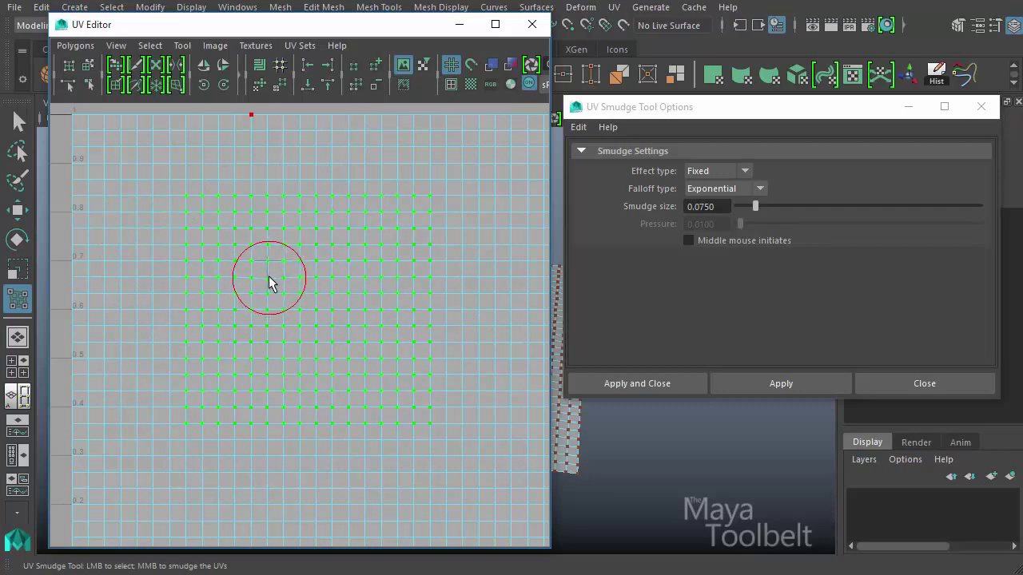
mouse_move(158, 333)
middle_mouse_down()
mouse_move(240, 416)
mouse_move(422, 383)
mouse_move(472, 263)
mouse_move(415, 168)
mouse_move(75, 232)
mouse_move(259, 413)
mouse_move(240, 163)
mouse_move(372, 205)
middle_mouse_up()
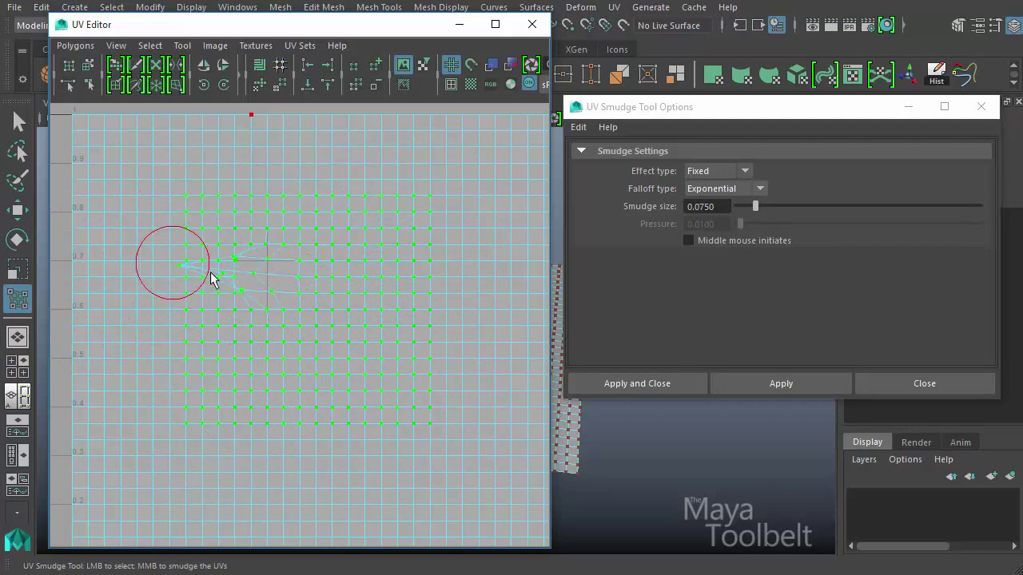
mouse_move(422, 243)
middle_mouse_down()
mouse_move(258, 392)
mouse_move(391, 274)
mouse_move(154, 387)
mouse_move(381, 267)
mouse_move(310, 203)
mouse_move(356, 359)
mouse_move(372, 245)
mouse_move(381, 285)
mouse_move(372, 238)
mouse_move(383, 238)
mouse_move(432, 450)
mouse_move(372, 388)
mouse_move(160, 274)
mouse_move(565, 311)
mouse_move(304, 336)
mouse_move(82, 285)
mouse_move(231, 221)
mouse_move(389, 224)
mouse_move(424, 285)
mouse_move(429, 402)
mouse_move(325, 443)
mouse_move(203, 403)
mouse_move(203, 361)
mouse_move(309, 190)
mouse_move(163, 253)
mouse_move(200, 309)
mouse_move(159, 407)
mouse_move(99, 349)
middle_mouse_up()
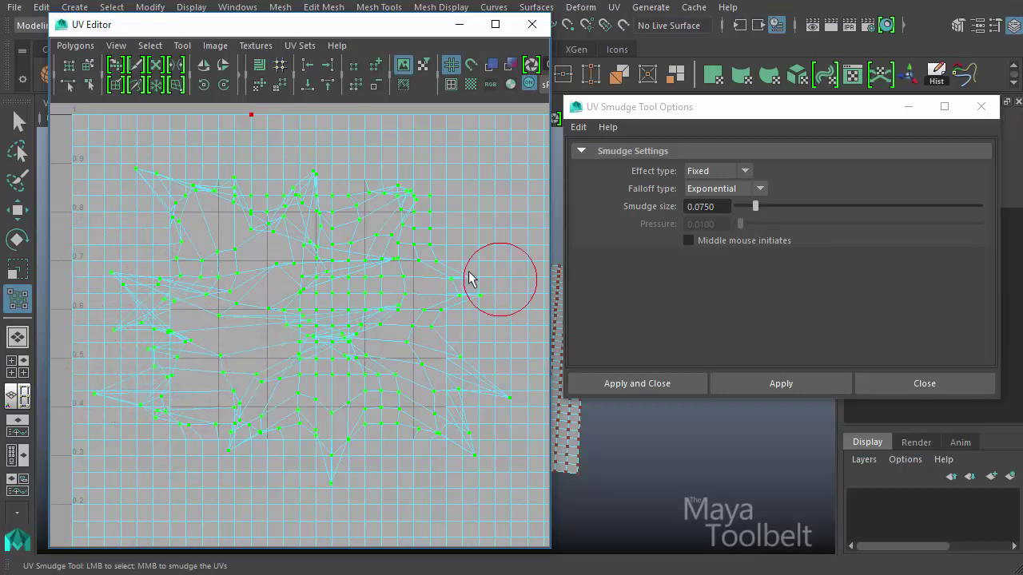
mouse_move(402, 242)
middle_mouse_down()
mouse_move(436, 187)
mouse_move(429, 256)
mouse_move(472, 322)
middle_mouse_up()
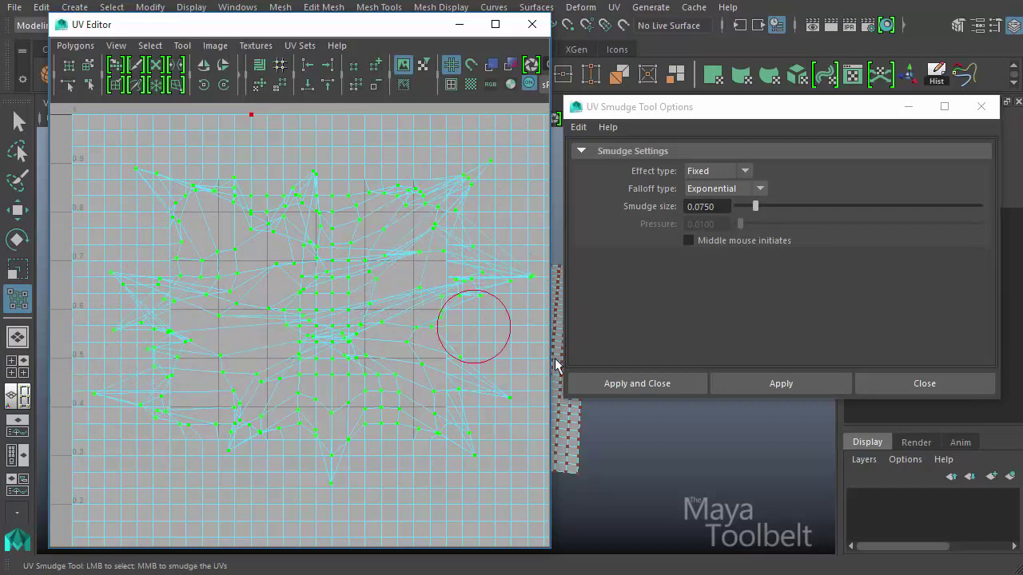
mouse_move(512, 443)
middle_mouse_down()
mouse_move(408, 418)
mouse_move(373, 429)
mouse_move(335, 376)
mouse_move(146, 440)
mouse_move(123, 413)
mouse_move(192, 296)
mouse_move(198, 223)
middle_mouse_up()
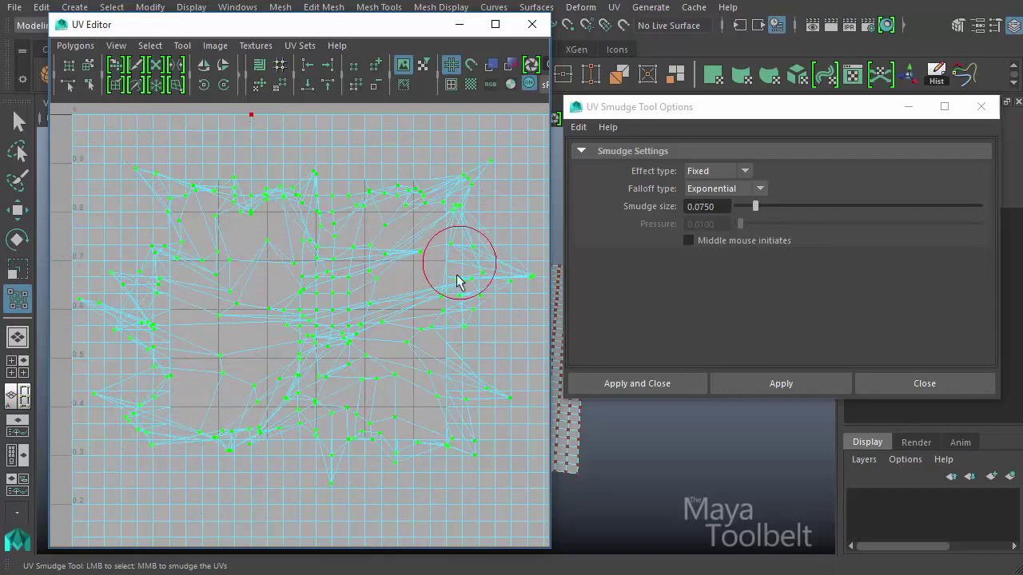
middle_click_drag(445, 352, 340, 204, "alt")
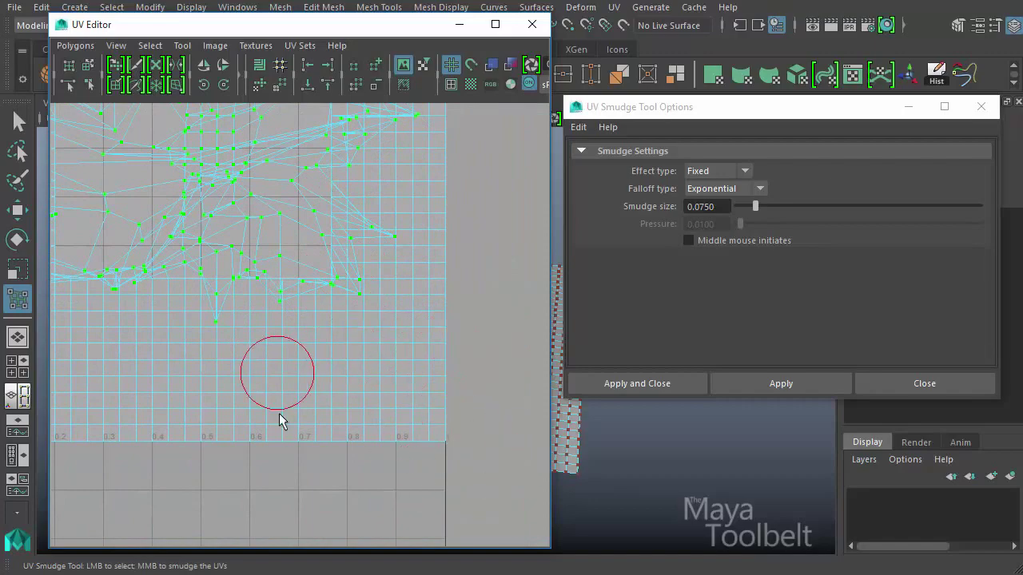
Undo all smudge strokes made on the selected block of UVs
mouse_move(183, 253)
middle_mouse_down("alt")
mouse_move(331, 376)
mouse_move(381, 359)
middle_mouse_up("alt")
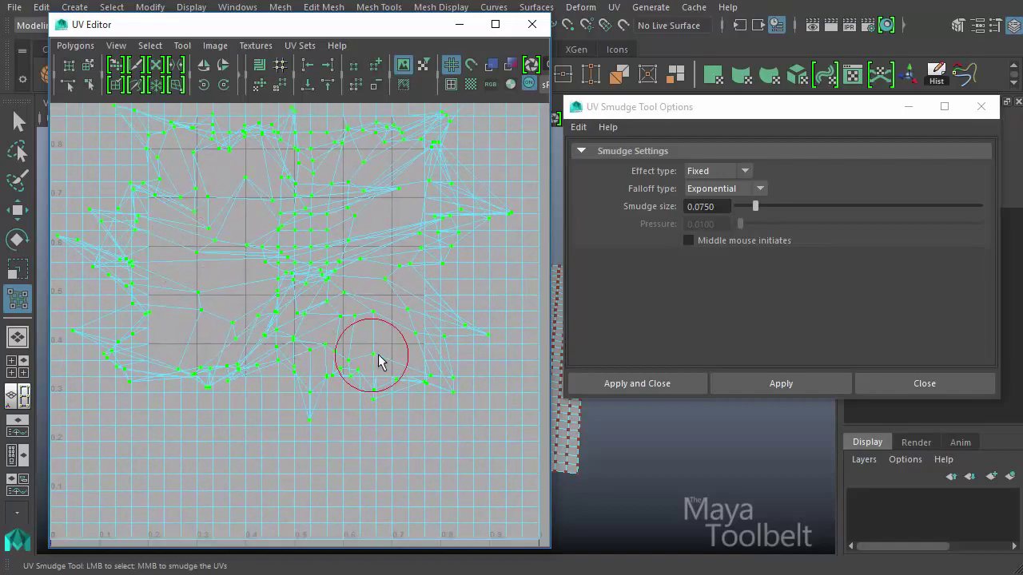
middle_click_drag(453, 333, 466, 409, "alt")
right_click_drag(412, 369, 238, 293, "alt")
right_click_drag(309, 392, 469, 446, "alt")
key("ctrl+z")
key("ctrl+z")
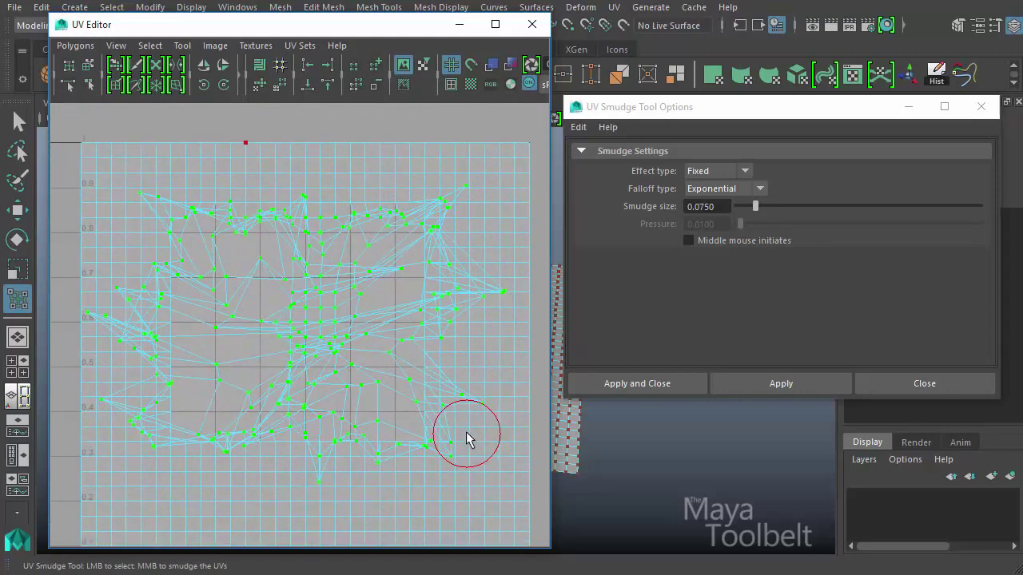
key("ctrl+z")
key("ctrl+z")
key("ctrl+z")
key("ctrl+z")
key("ctrl+z")
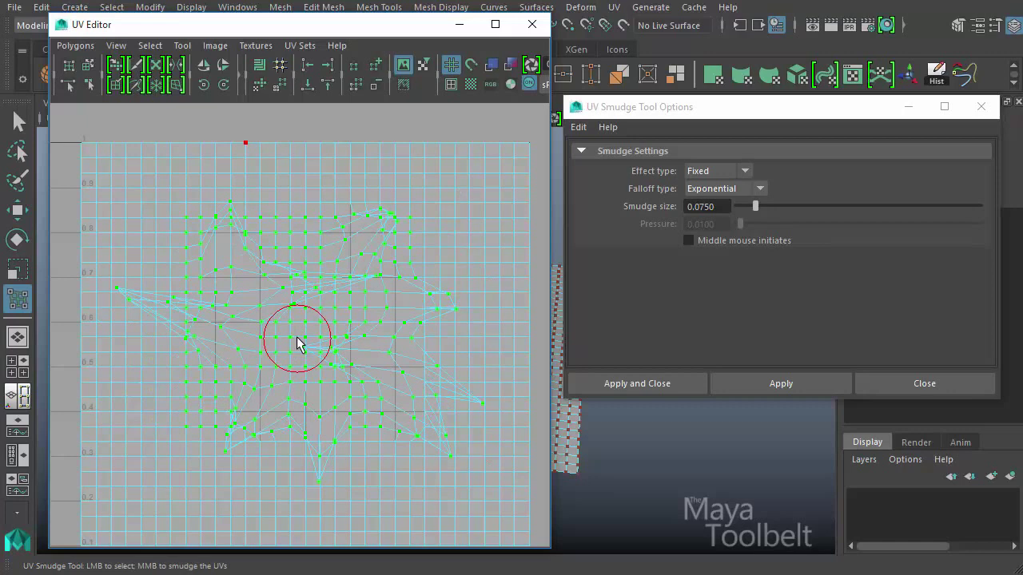
key("ctrl+z")
key("ctrl+z")
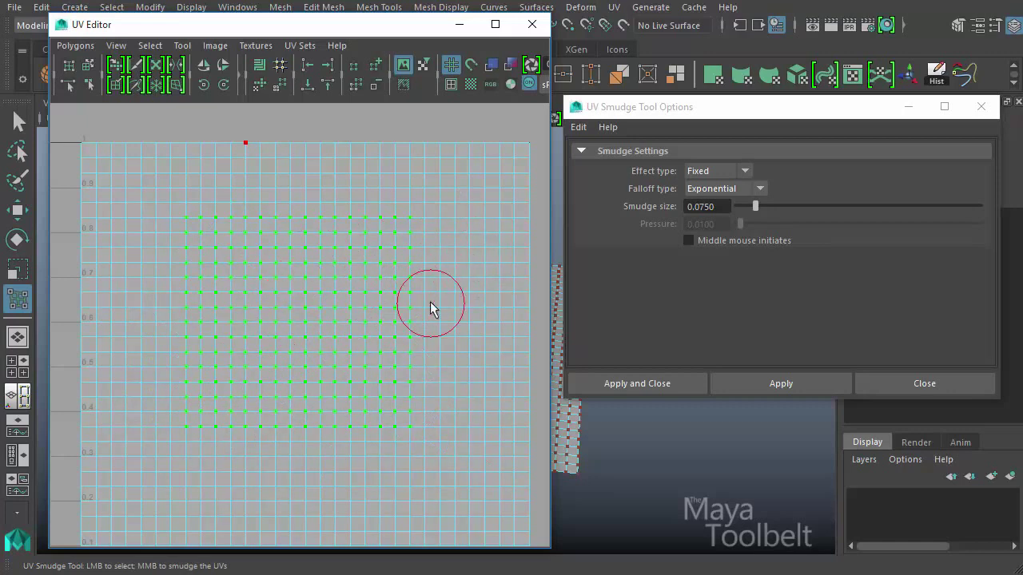
Set the smudge effect type to Smudge, apply it, and smudge the interior of the selected UV block
left_click_drag(654, 107, 645, 103)
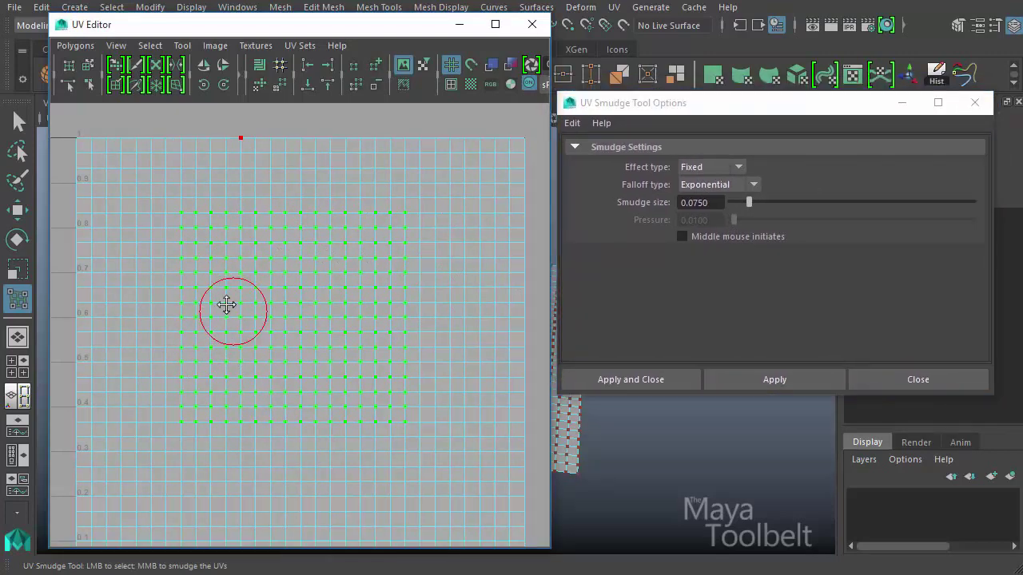
right_click_drag(227, 304, 354, 353, "alt")
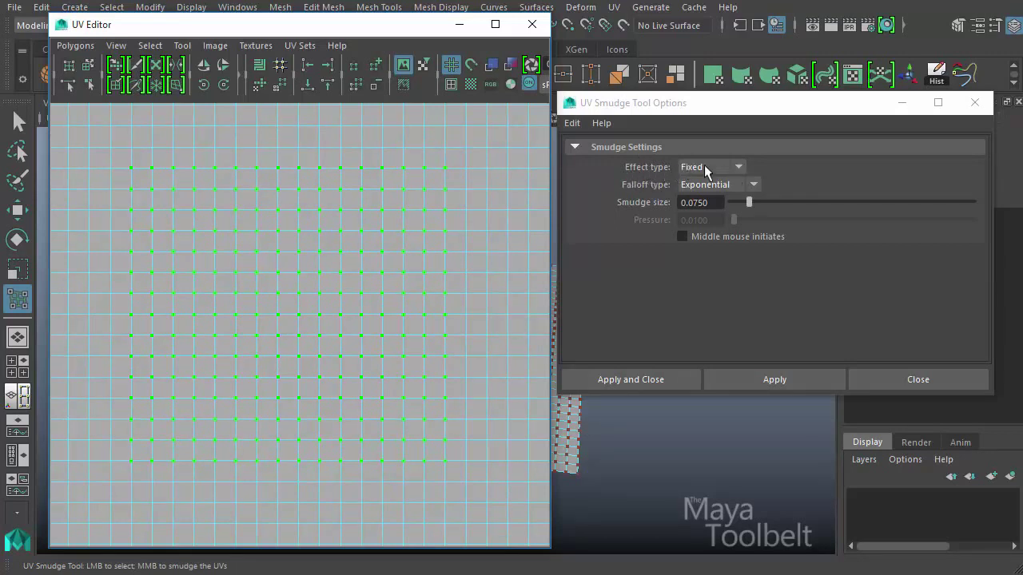
left_click(736, 169)
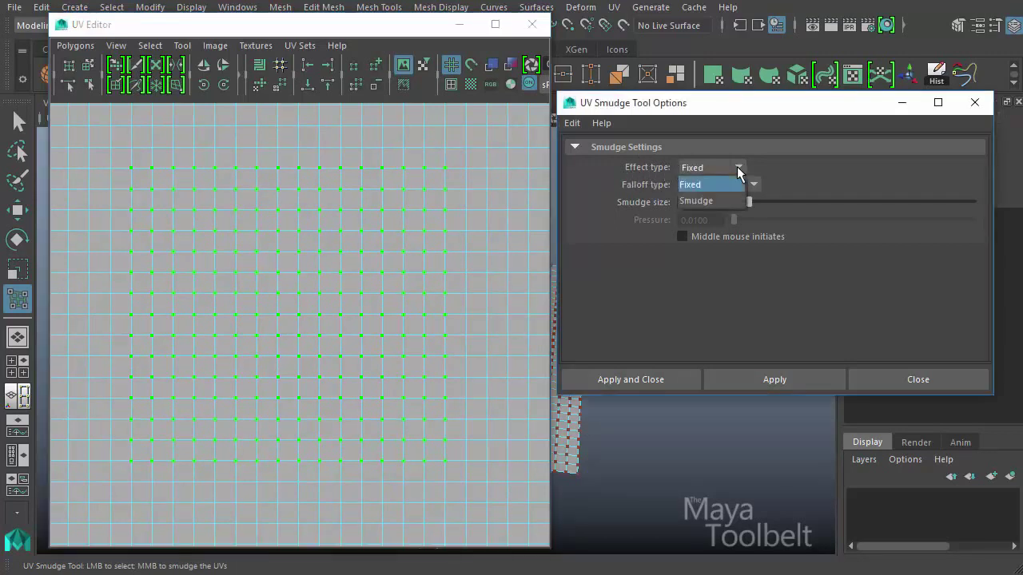
left_click(703, 201)
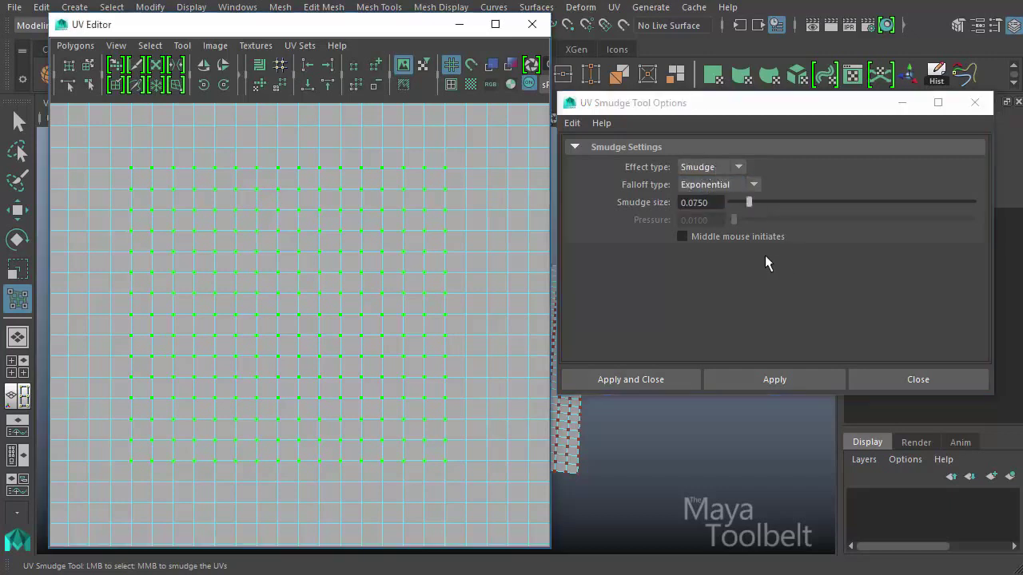
left_click(794, 379)
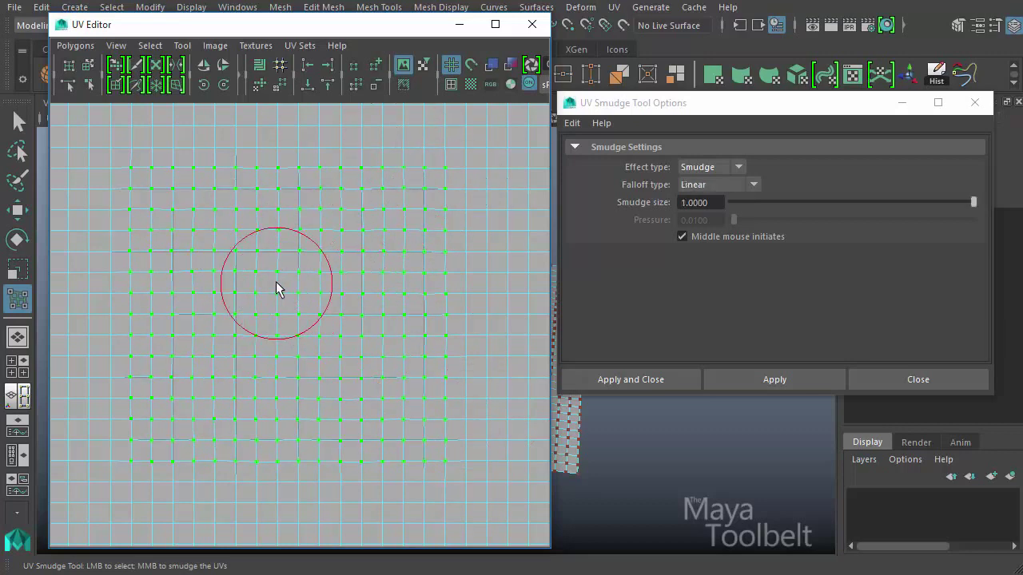
mouse_move(277, 289)
middle_mouse_down()
mouse_move(276, 280)
mouse_move(236, 280)
middle_mouse_up()
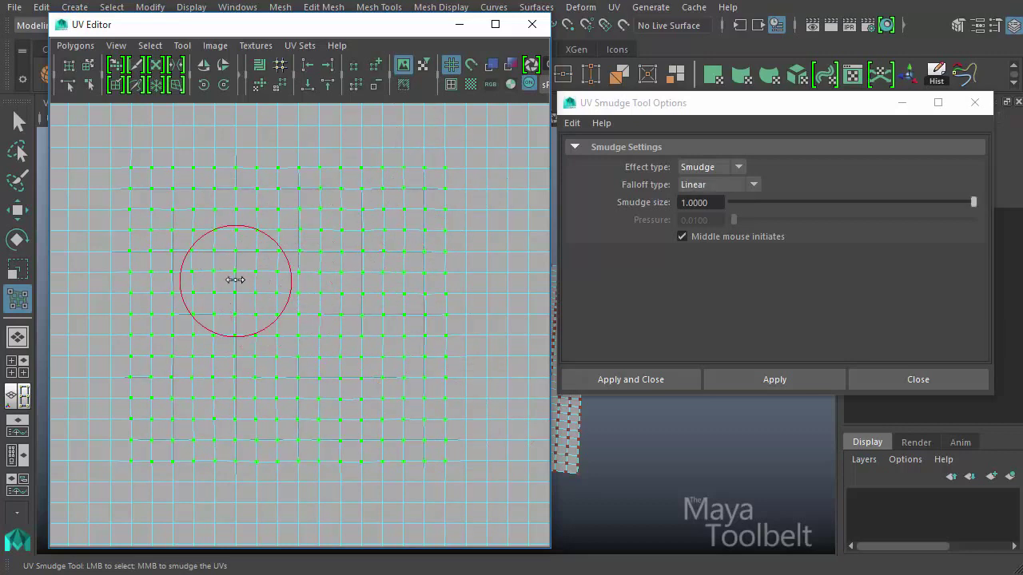
mouse_move(253, 272)
left_mouse_down()
mouse_move(359, 304)
mouse_move(366, 318)
mouse_move(287, 306)
mouse_move(384, 333)
mouse_move(341, 320)
left_mouse_up()
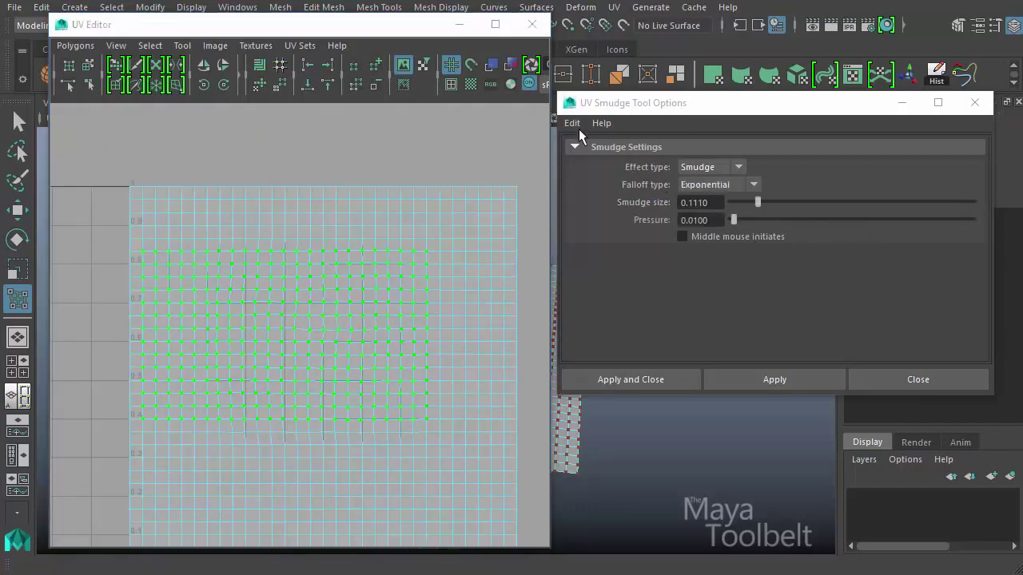
Reset the UV Smudge Tool settings, set the pressure to 0.3389, and apply it
left_click(572, 123)
left_click(607, 155)
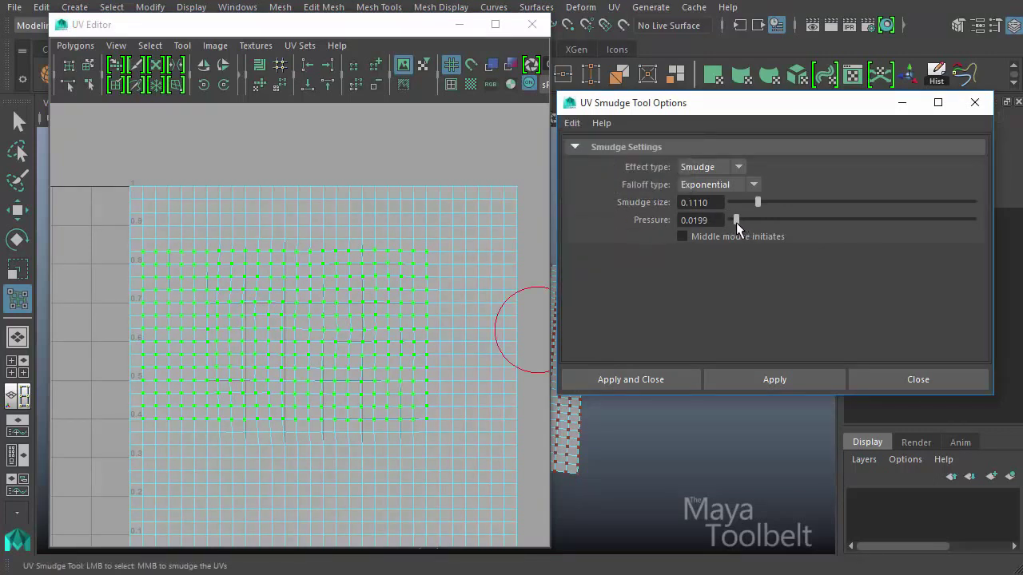
left_click_drag(734, 222, 812, 234)
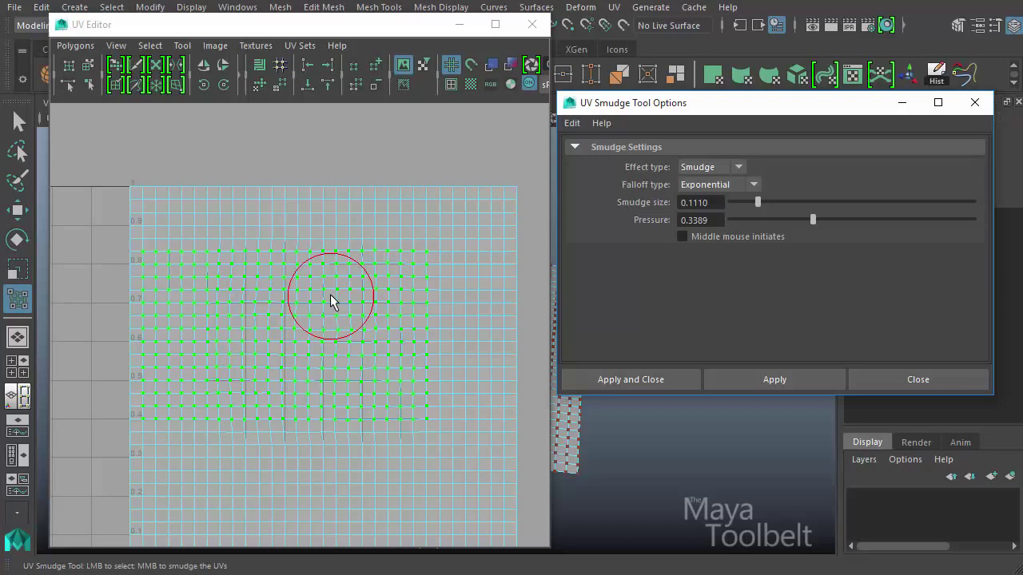
left_click(787, 383)
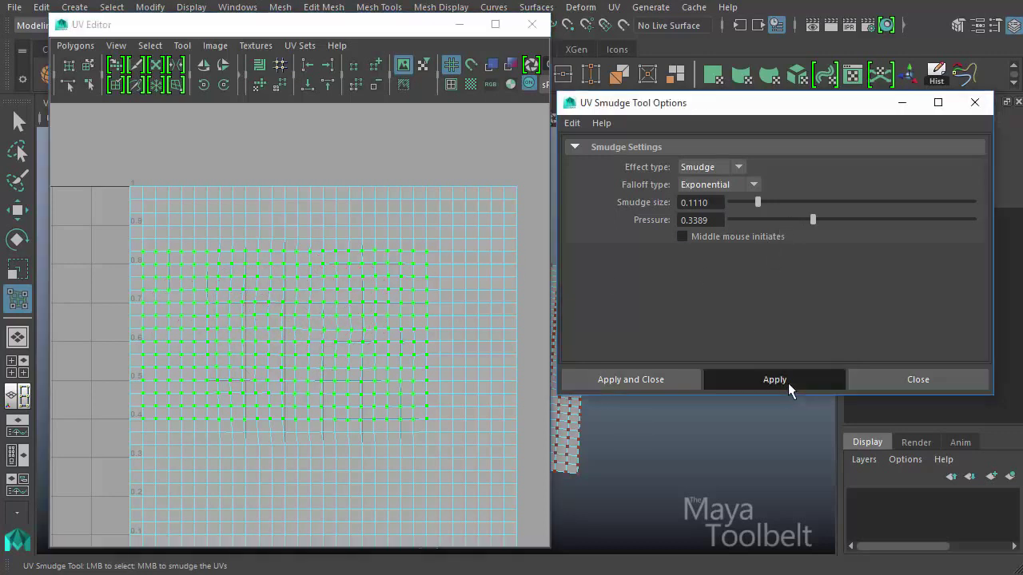
Smudge the middle rows of the selected UVs at the current pressure, working across the block
mouse_move(306, 334)
left_mouse_down()
mouse_move(361, 306)
mouse_move(187, 338)
mouse_move(274, 331)
mouse_move(291, 345)
left_mouse_up()
middle_click_drag(291, 340, 269, 312, "alt")
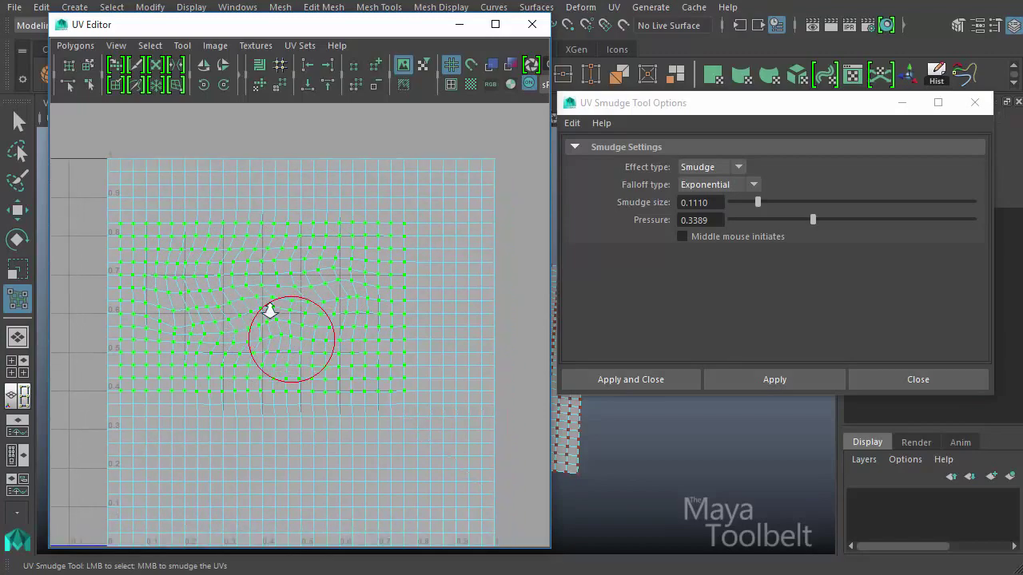
right_click_drag(269, 311, 423, 343, "alt")
middle_click_drag(353, 324, 369, 296, "alt")
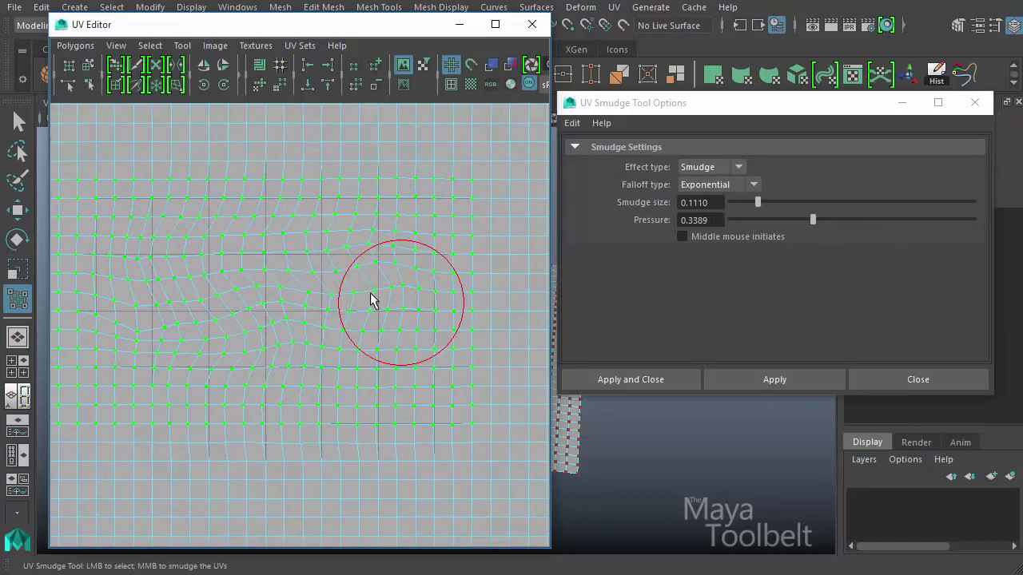
right_click_drag(388, 296, 333, 284, "alt")
Set the pressure to 0.7243 and smudge the center, upper rows and lower-right corner of the selected UV block
left_click_drag(812, 218, 817, 218)
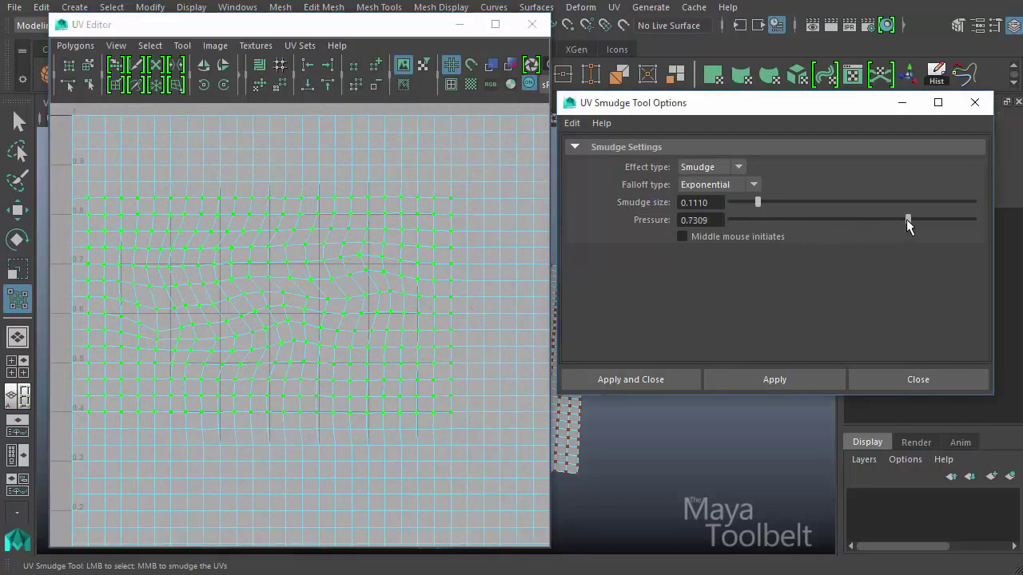
left_click_drag(907, 217, 905, 219)
mouse_move(331, 273)
middle_mouse_down()
mouse_move(221, 275)
mouse_move(330, 308)
mouse_move(291, 300)
middle_mouse_up()
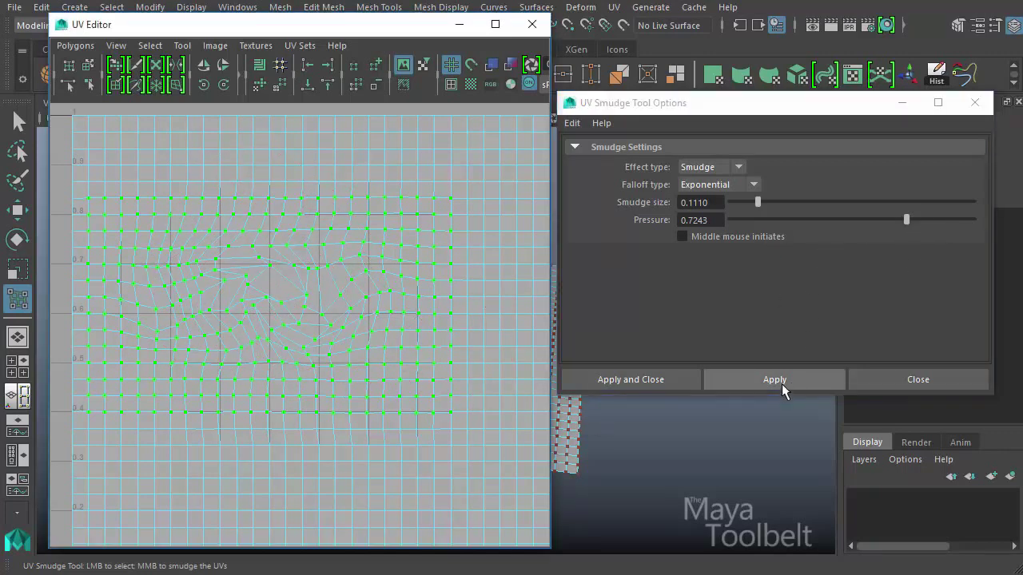
mouse_move(345, 290)
middle_mouse_down()
mouse_move(283, 295)
mouse_move(281, 274)
mouse_move(271, 327)
mouse_move(242, 299)
mouse_move(264, 296)
middle_mouse_up()
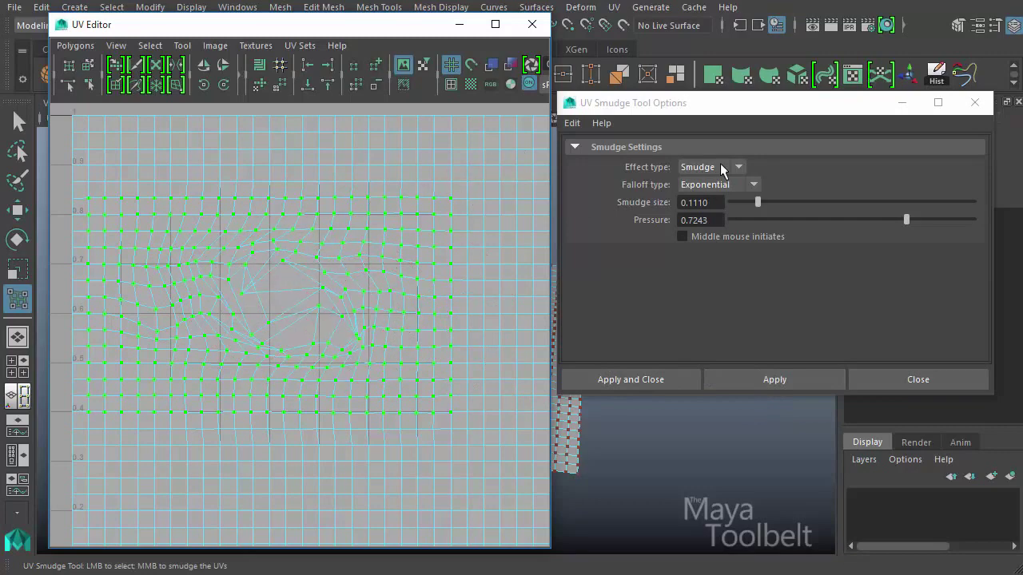
mouse_move(363, 216)
middle_mouse_down()
mouse_move(367, 208)
mouse_move(101, 200)
mouse_move(413, 277)
mouse_move(442, 432)
middle_mouse_up()
Try the Fixed effect type by smudging the lower-left part of the selected UVs, undoing the test stroke
left_click(741, 170)
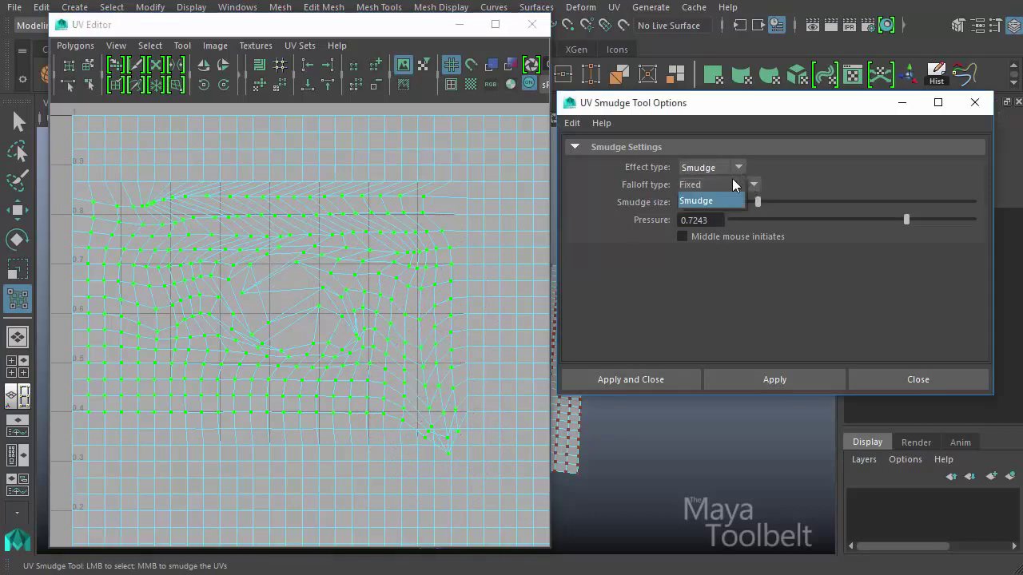
left_click(708, 184)
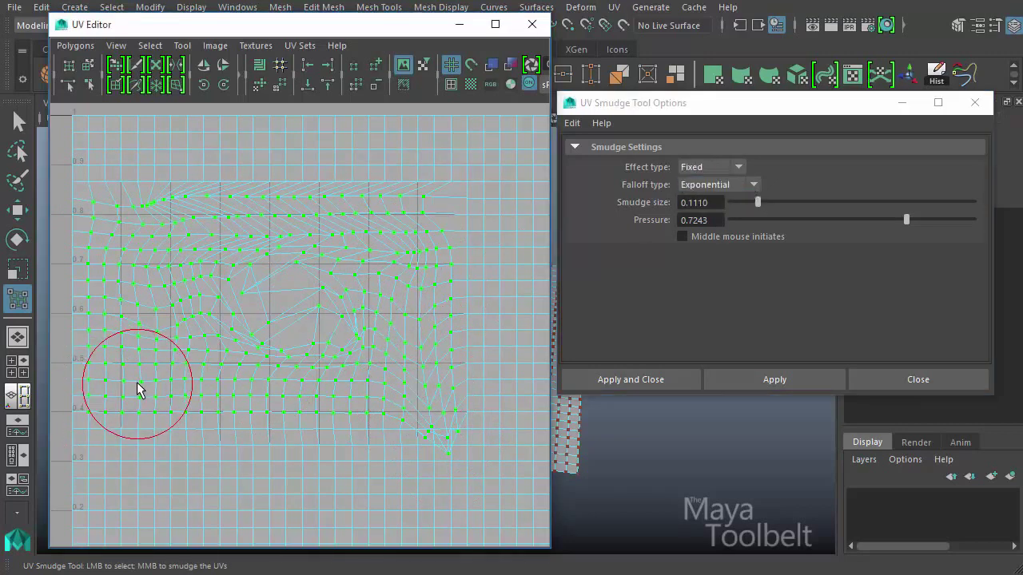
middle_click_drag(147, 385, 302, 425)
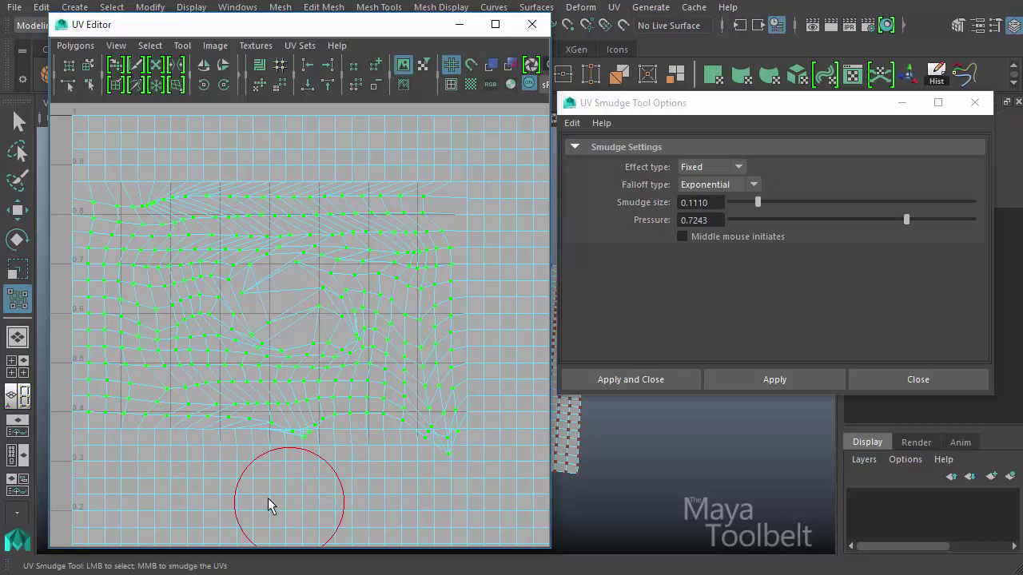
key("ctrl+z")
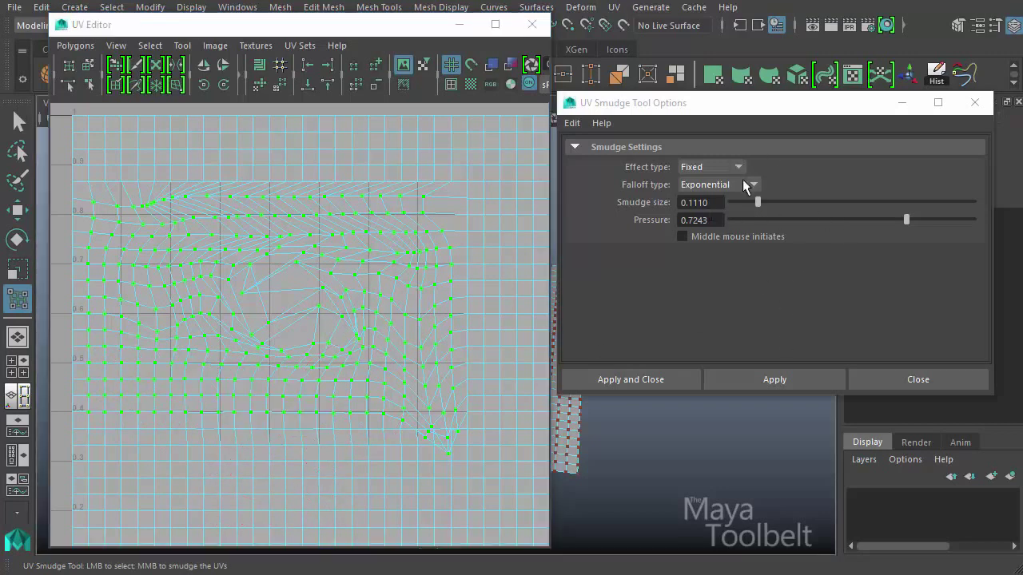
left_click(774, 378)
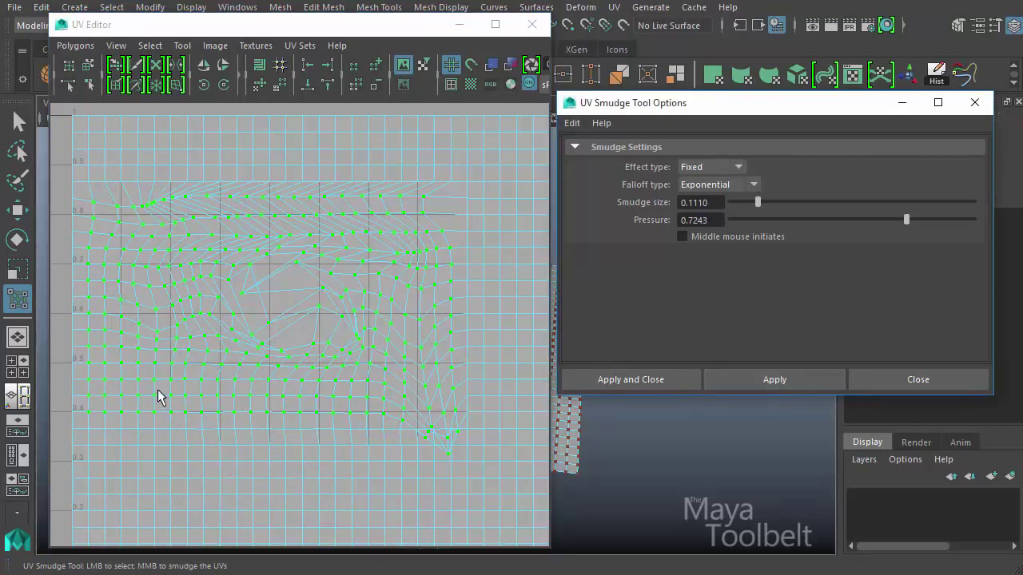
mouse_move(150, 388)
middle_mouse_down()
mouse_move(141, 391)
mouse_move(270, 440)
mouse_move(257, 312)
mouse_move(135, 239)
mouse_move(76, 401)
mouse_move(175, 339)
mouse_move(160, 397)
mouse_move(130, 393)
mouse_move(228, 437)
mouse_move(399, 385)
mouse_move(247, 199)
mouse_move(119, 360)
mouse_move(360, 450)
mouse_move(206, 417)
mouse_move(277, 397)
mouse_move(141, 354)
mouse_move(277, 327)
middle_mouse_up()
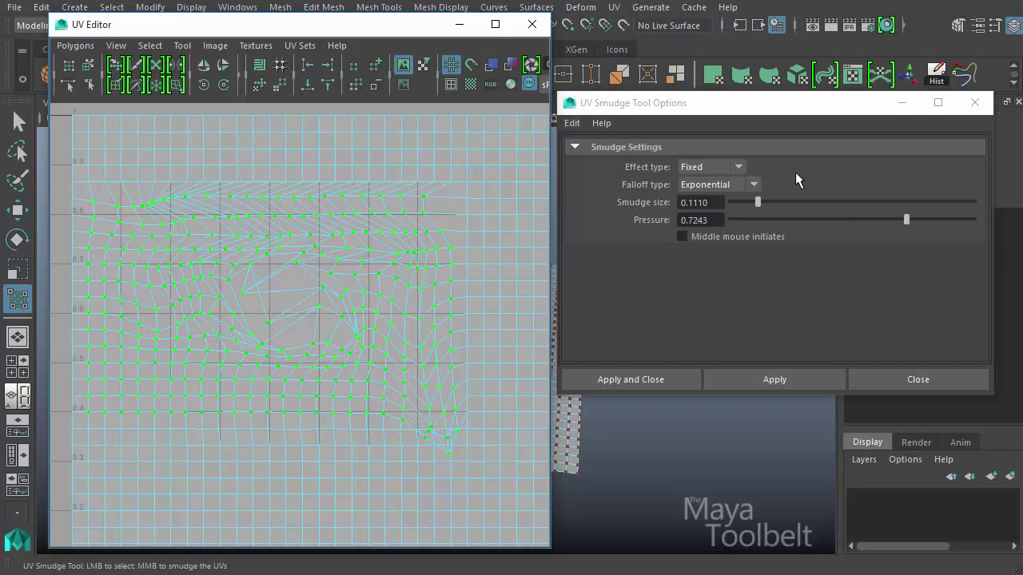
Switch the effect type back to Smudge, apply it, and smudge the selected UVs in wide circular strokes across the whole block
left_click(741, 167)
left_click(719, 204)
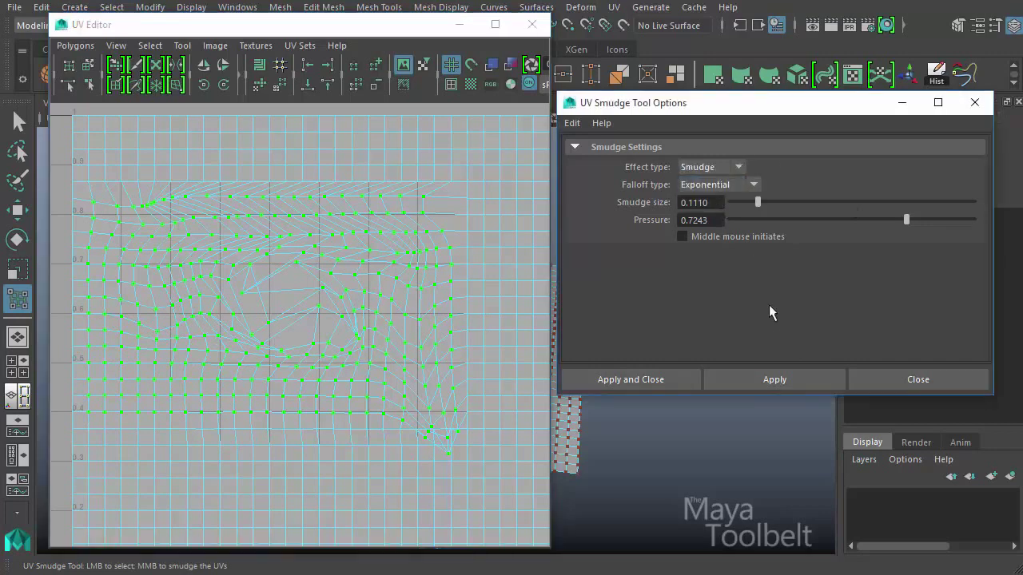
left_click(774, 377)
mouse_move(149, 396)
middle_mouse_down()
mouse_move(374, 396)
mouse_move(416, 349)
mouse_move(405, 272)
mouse_move(377, 223)
mouse_move(311, 212)
mouse_move(165, 242)
mouse_move(130, 322)
mouse_move(130, 386)
mouse_move(133, 354)
mouse_move(315, 416)
mouse_move(372, 226)
mouse_move(340, 351)
mouse_move(322, 336)
mouse_move(439, 296)
mouse_move(389, 331)
mouse_move(242, 324)
mouse_move(296, 407)
mouse_move(165, 370)
mouse_move(185, 327)
mouse_move(164, 300)
mouse_move(272, 299)
middle_mouse_up()
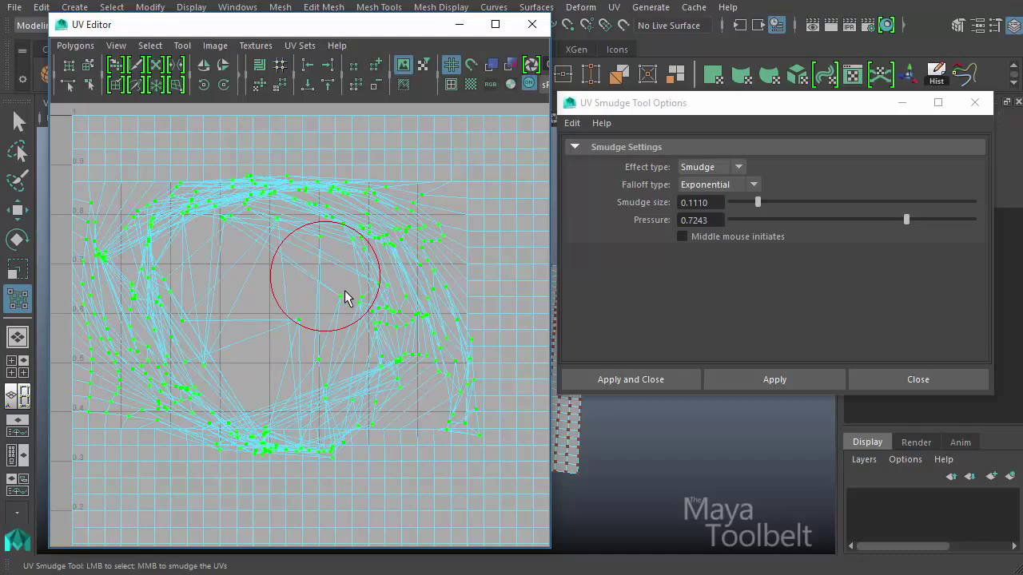
Undo the heavy smudge strokes on the selected UVs, back to the nearly regular grid
key("ctrl+z")
key("ctrl+z")
key("ctrl+z")
key("ctrl+z")
key("ctrl+z")
key("ctrl+z")
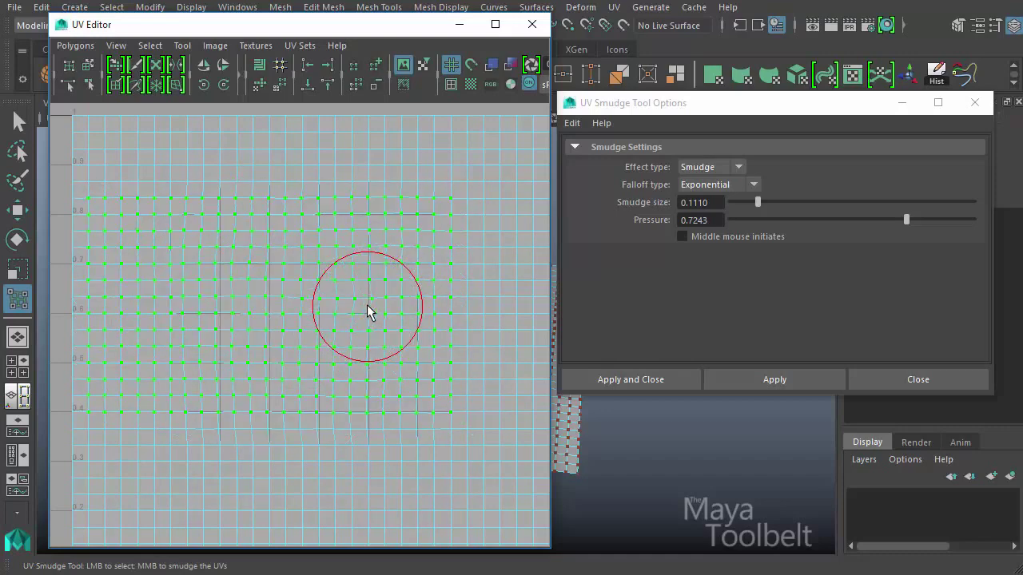
Reset the UV Smudge Tool settings and set the pressure to 0.3654
left_click(572, 123)
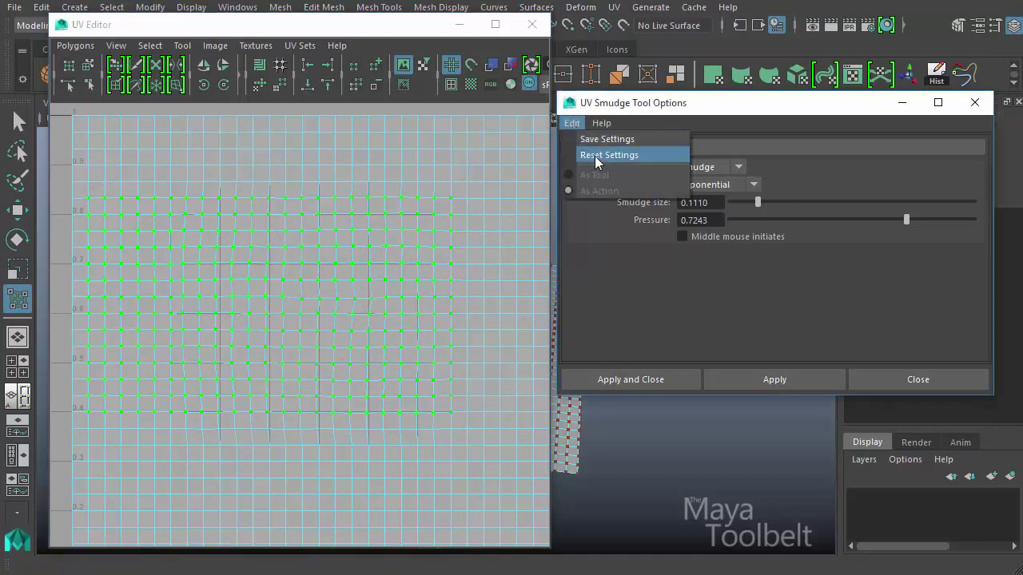
left_click(595, 157)
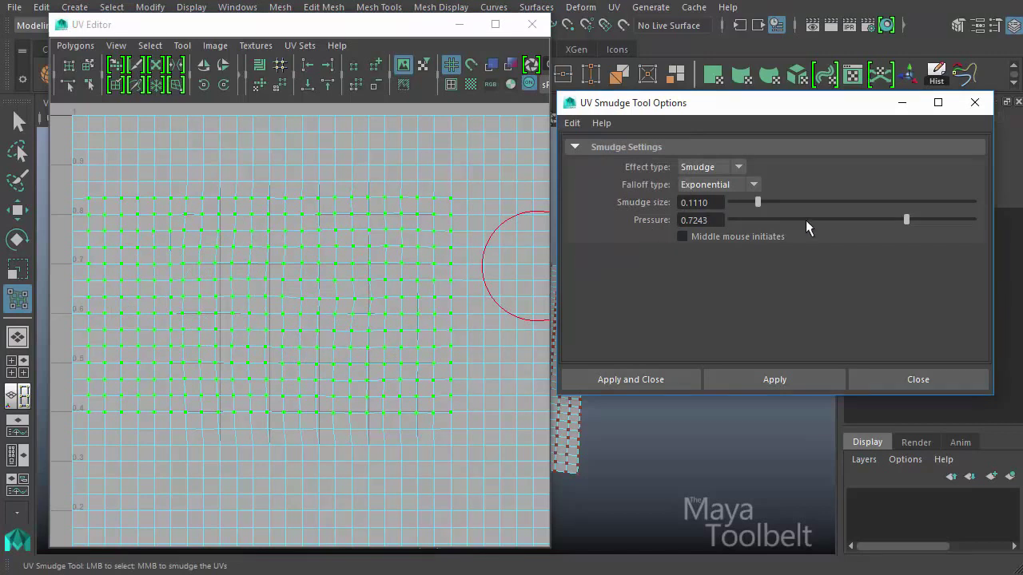
left_click_drag(909, 219, 838, 223)
Set the falloff type to Linear, apply it, and smudge sideways across the upper half of the selected UVs
left_click(752, 185)
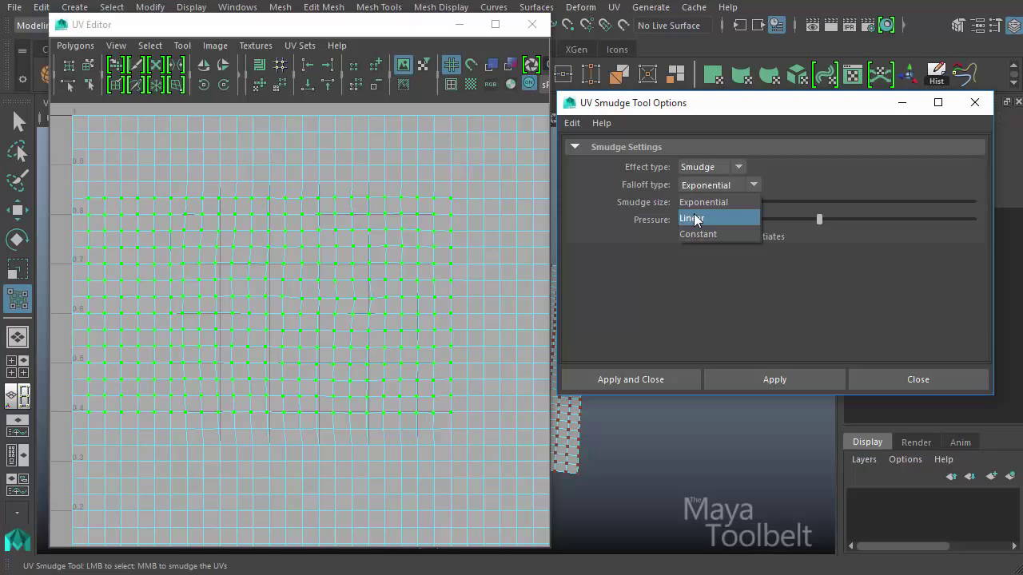
left_click(770, 380)
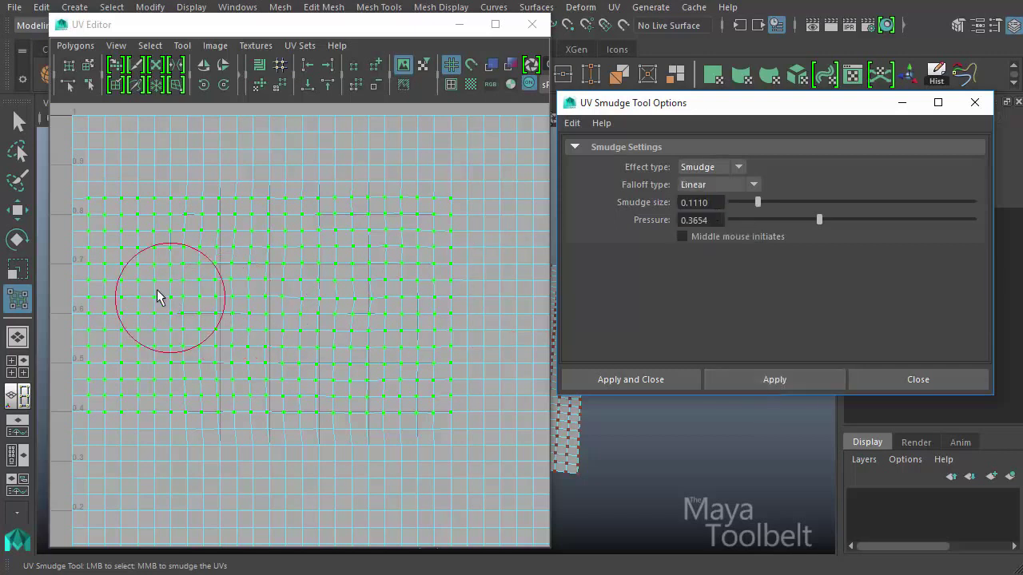
left_click(166, 271)
mouse_move(167, 271)
left_mouse_down()
mouse_move(490, 274)
mouse_move(400, 267)
mouse_move(112, 286)
mouse_move(493, 276)
mouse_move(88, 282)
left_mouse_up()
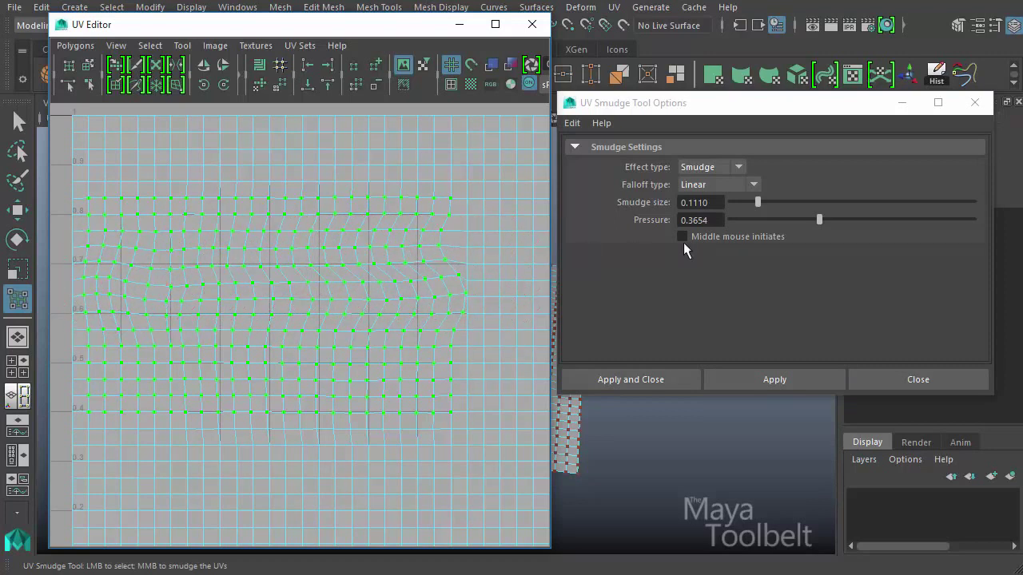
Set the falloff type to Constant, apply it, and smudge across the lower half of the selected UVs
left_click(754, 185)
left_click(712, 234)
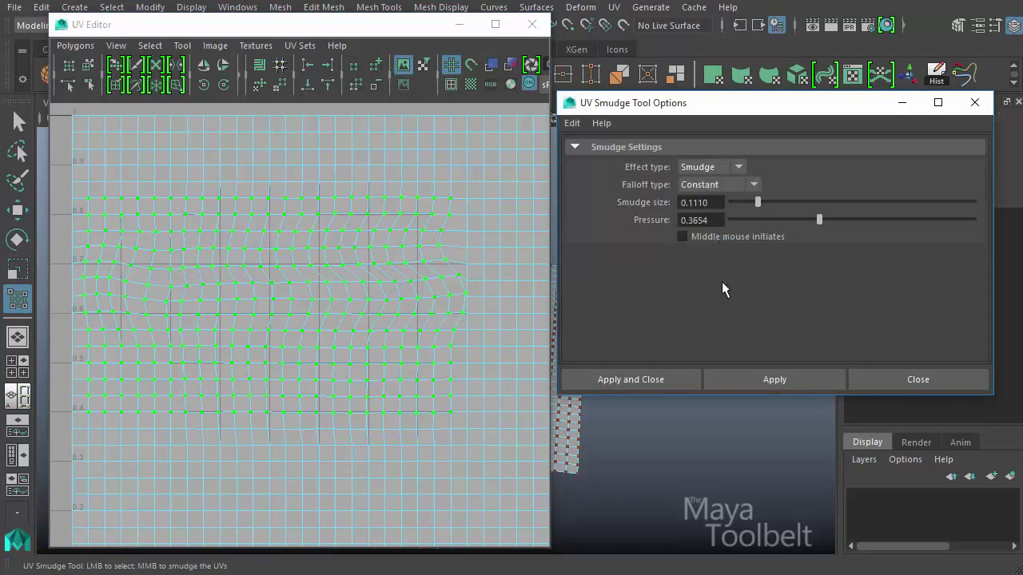
left_click(788, 377)
mouse_move(101, 358)
left_mouse_down()
mouse_move(151, 375)
mouse_move(458, 368)
mouse_move(95, 372)
mouse_move(251, 384)
mouse_move(434, 376)
mouse_move(134, 381)
left_mouse_up()
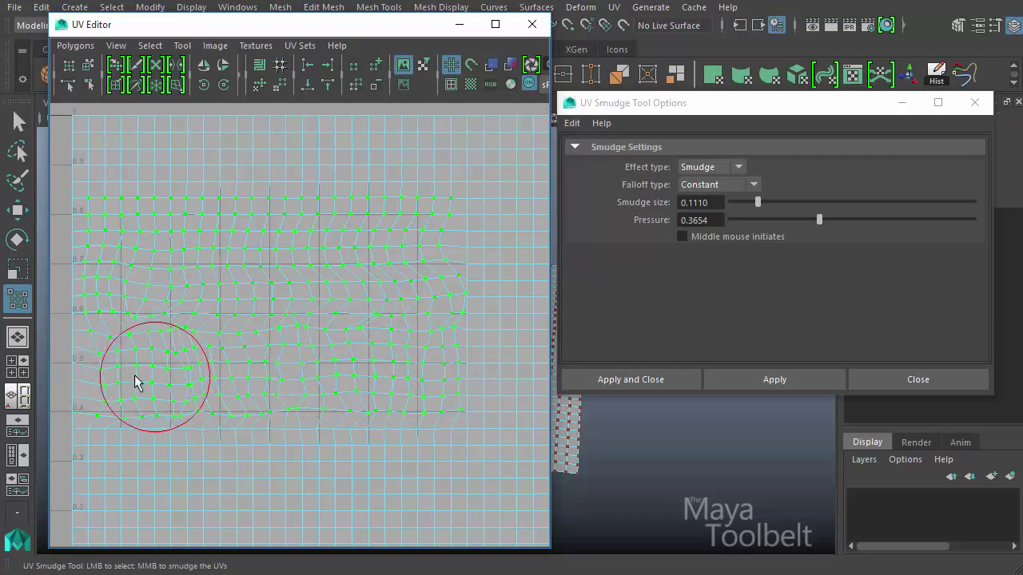
Set the falloff type to Linear, apply it, and smudge sideways across the upper rows of the selected UVs
left_click(749, 183)
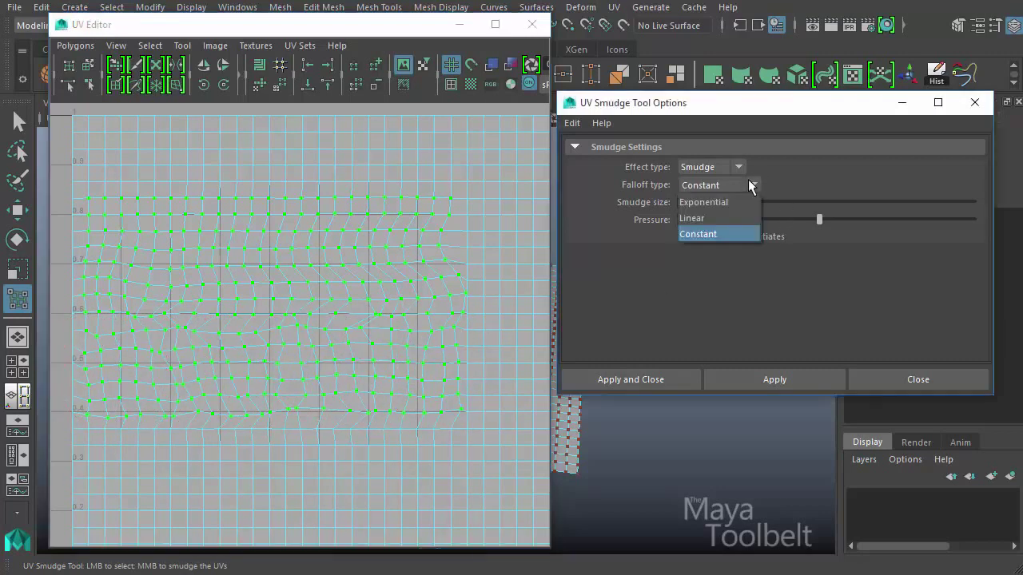
left_click(712, 216)
left_click(781, 377)
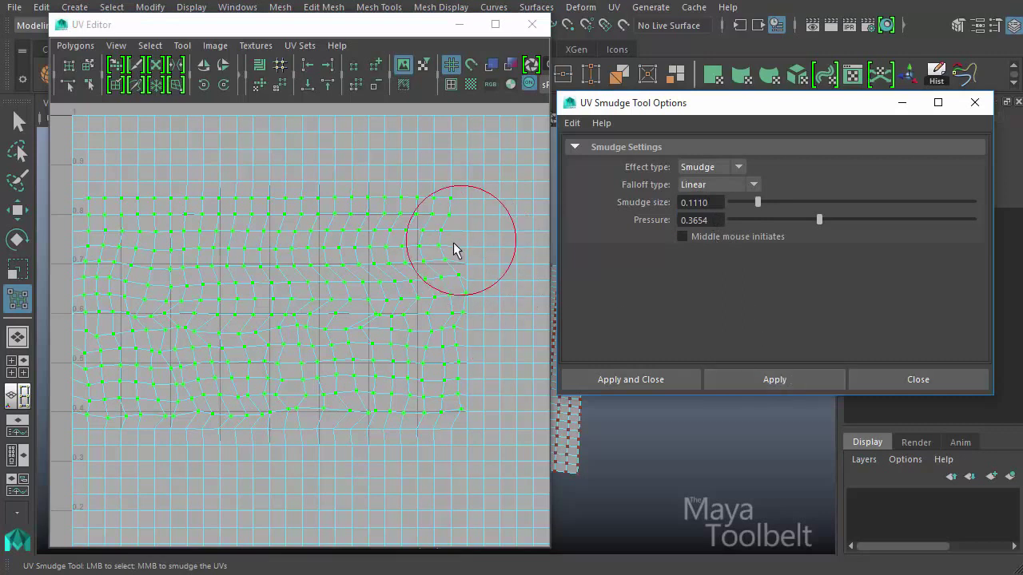
left_click_drag(447, 247, 125, 251)
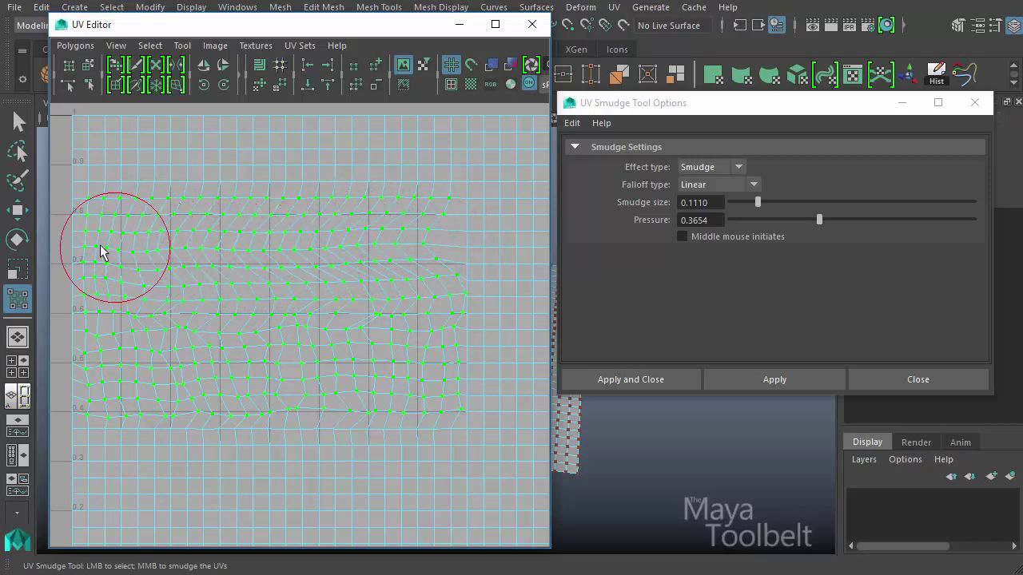
Set the falloff type to Exponential, apply it, and smudge back and forth across the upper rows of the selected UVs
left_click(751, 179)
left_click(719, 199)
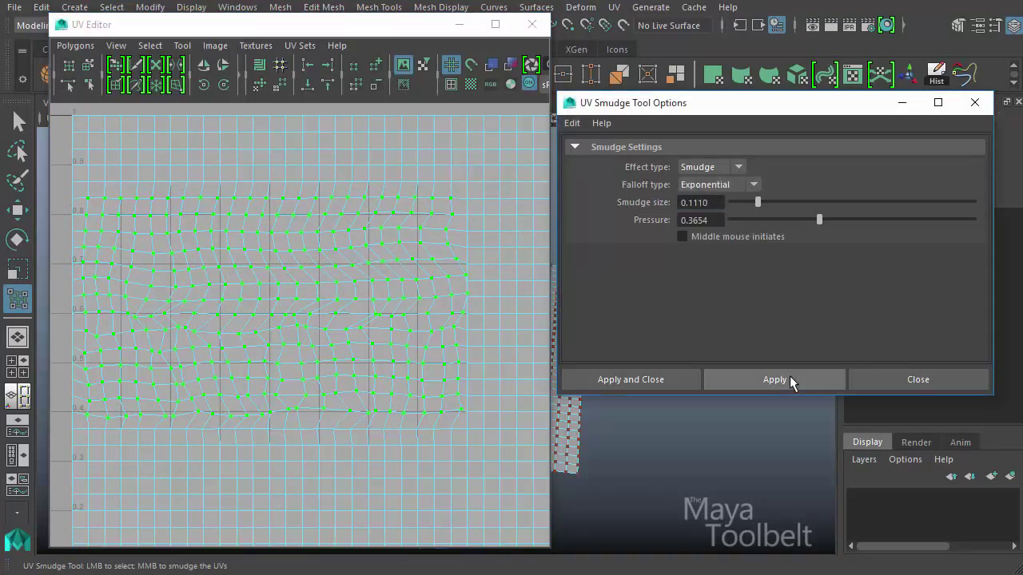
mouse_move(121, 250)
middle_mouse_down()
mouse_move(463, 247)
mouse_move(148, 245)
mouse_move(132, 244)
mouse_move(189, 231)
mouse_move(110, 210)
mouse_move(178, 265)
mouse_move(167, 265)
mouse_move(125, 258)
mouse_move(435, 254)
middle_mouse_up()
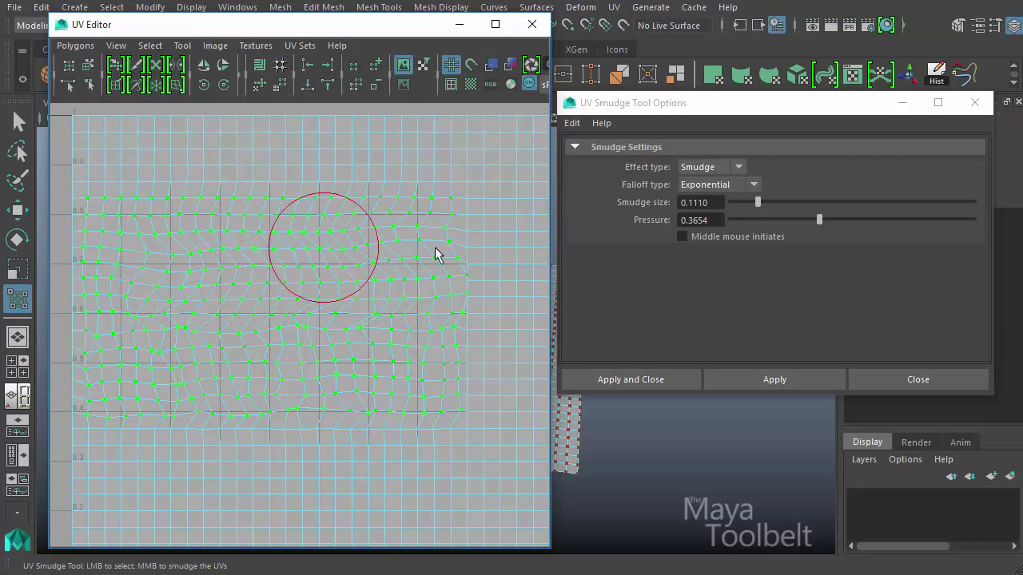
Set the smudge size to 0.3787, keeping the Exponential falloff, and shrink the smudge brush interactively over the UVs
left_click(752, 185)
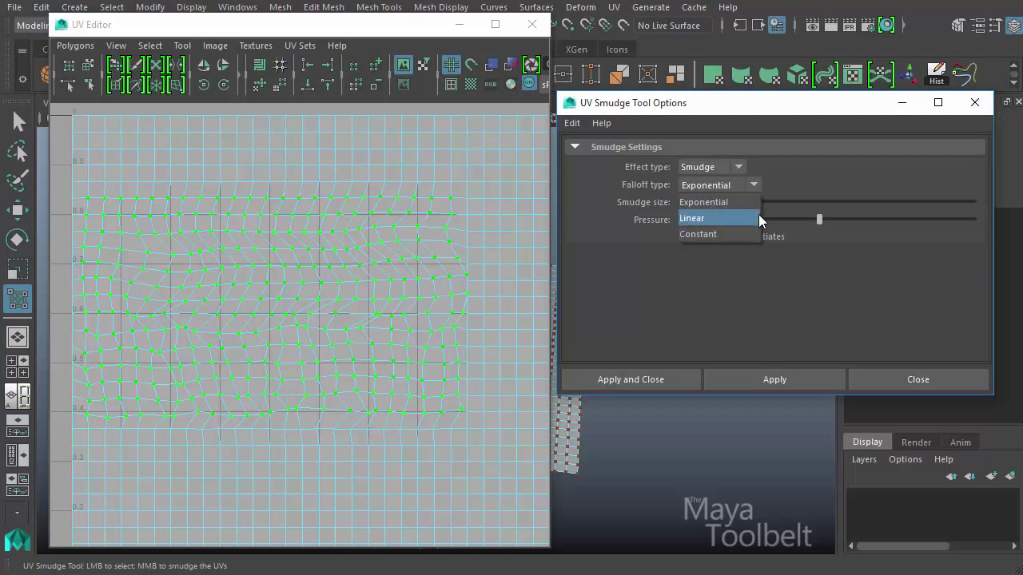
left_click(776, 189)
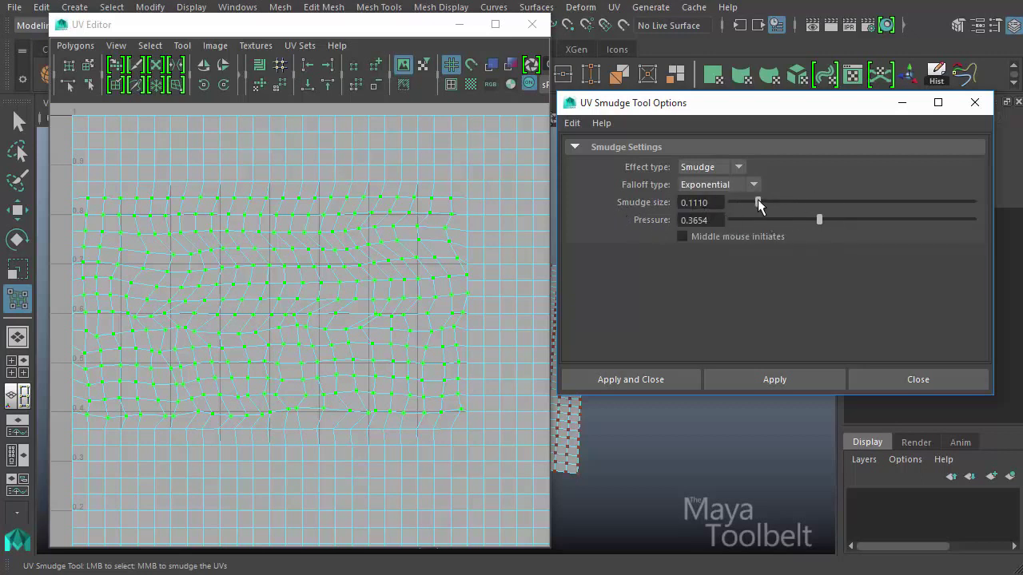
left_click_drag(749, 200, 745, 201)
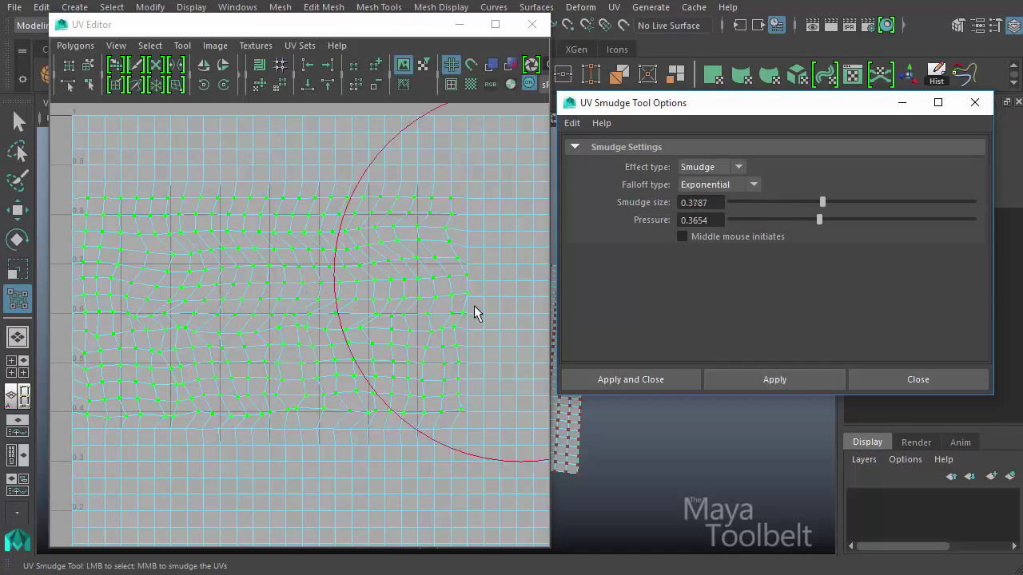
left_click(331, 301)
key("b")
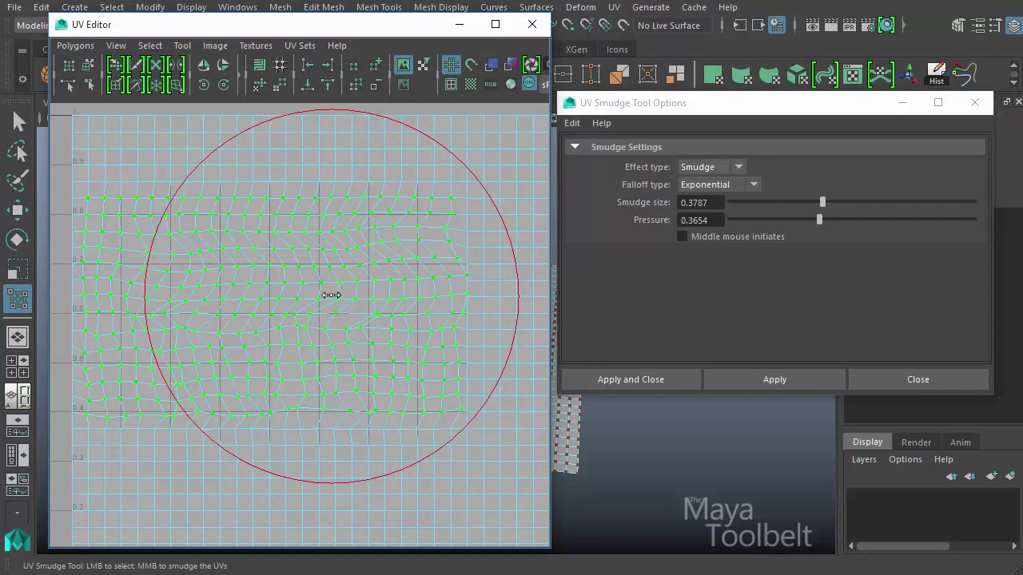
mouse_move(334, 302)
left_mouse_down()
mouse_move(187, 320)
mouse_move(205, 327)
left_mouse_up()
mouse_move(323, 297)
left_mouse_down()
mouse_move(282, 298)
mouse_move(338, 318)
mouse_move(299, 328)
left_mouse_up()
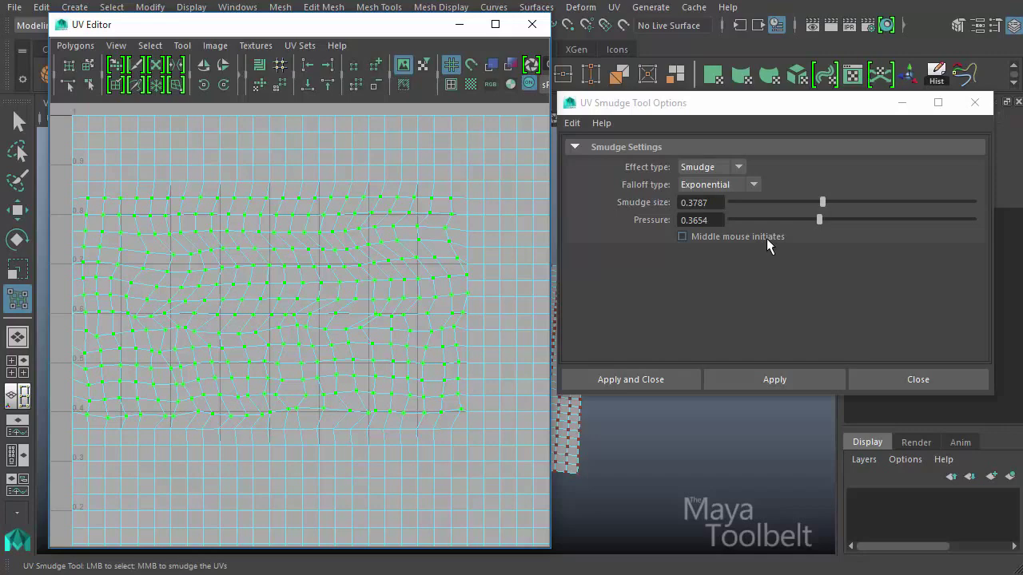
Enable and apply Middle mouse initiates, and select the narrow block of undistorted UVs beside the smudged area
left_click(681, 236)
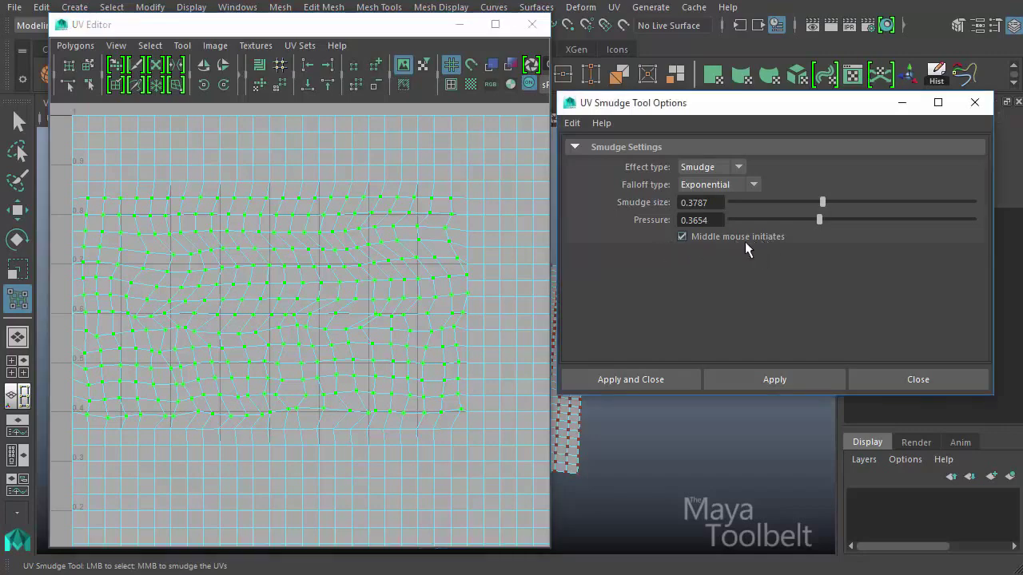
left_click(801, 380)
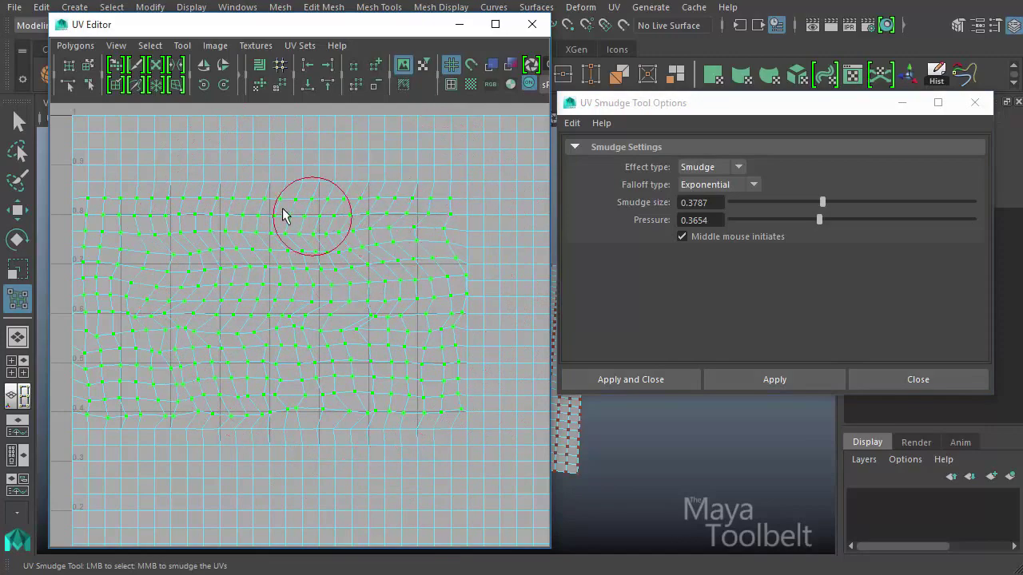
left_click_drag(186, 180, 297, 290)
left_click_drag(397, 184, 409, 336)
left_click_drag(460, 243, 521, 415)
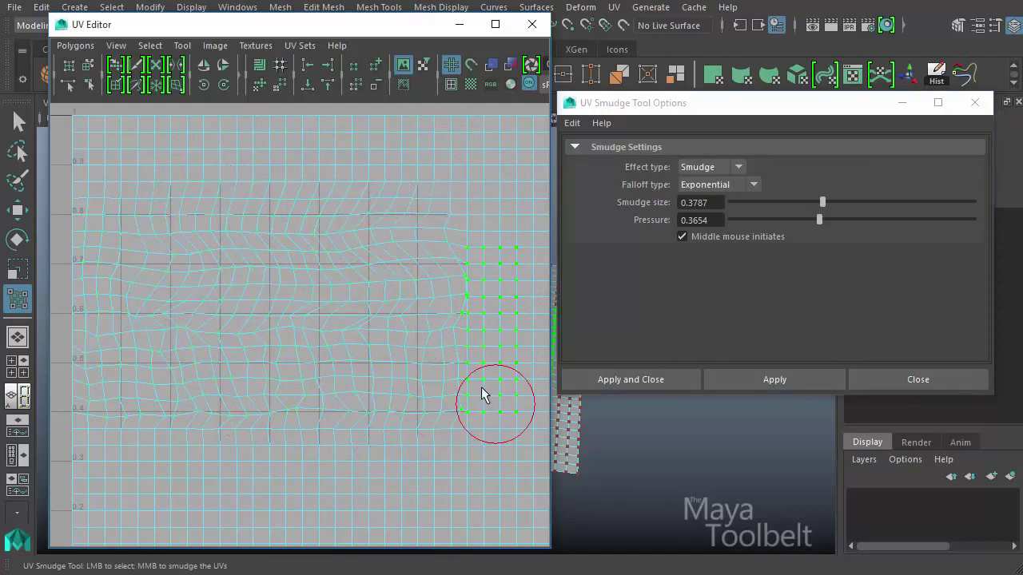
Marquee-select different blocks of UVs in and around the smudged area while keeping the UV Smudge Tool active
middle_click_drag(486, 380, 384, 324, "alt")
right_click_drag(354, 312, 192, 307, "alt")
middle_click_drag(229, 325, 349, 349, "alt")
right_click_drag(349, 349, 287, 327, "alt")
left_click_drag(183, 241, 319, 339)
left_click_drag(388, 309, 359, 393)
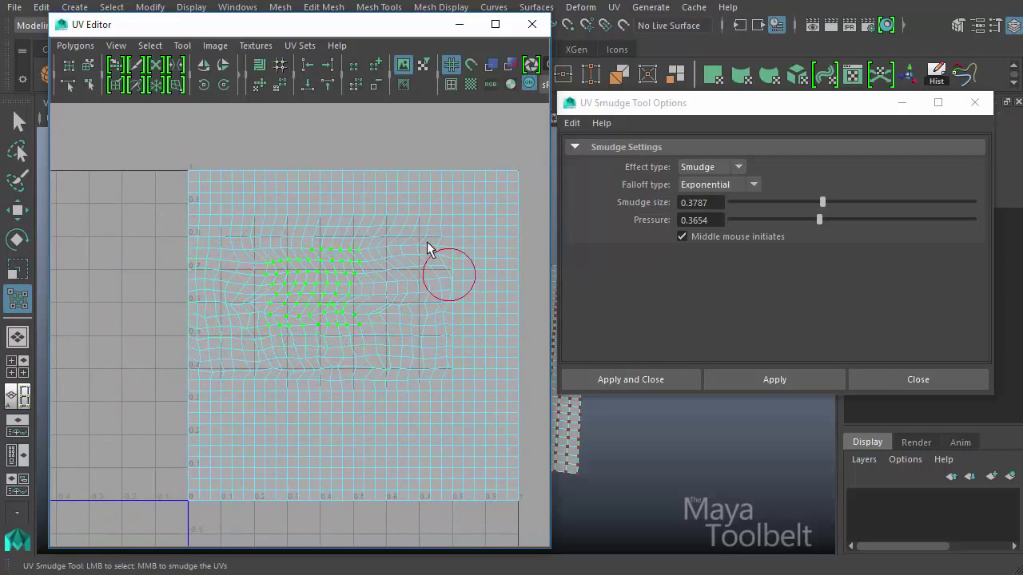
left_click_drag(421, 214, 372, 294)
left_click_drag(346, 228, 280, 315)
left_click_drag(222, 234, 181, 354)
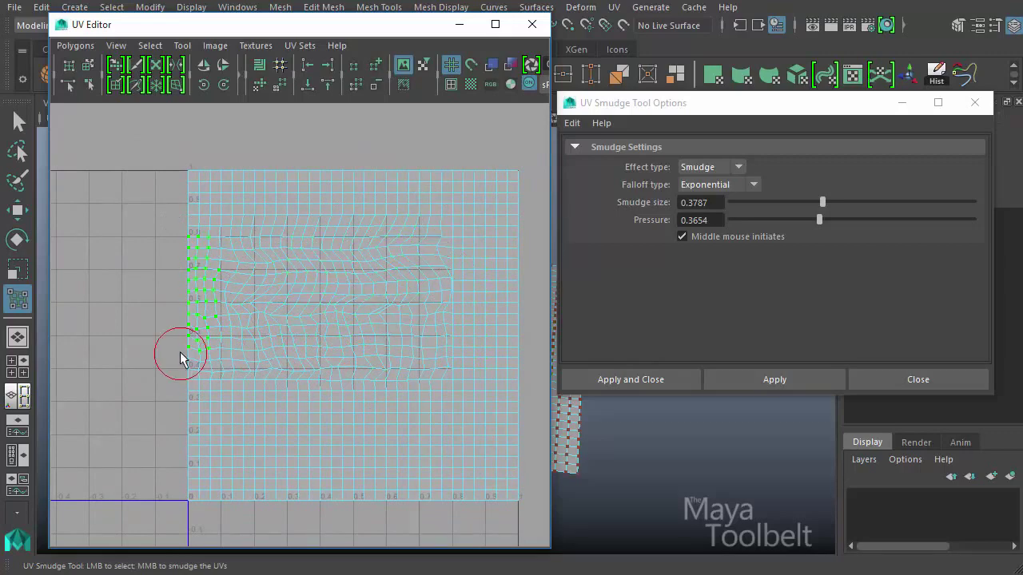
left_click_drag(370, 380, 478, 458)
left_click_drag(475, 335, 396, 425)
left_click_drag(464, 274, 389, 347)
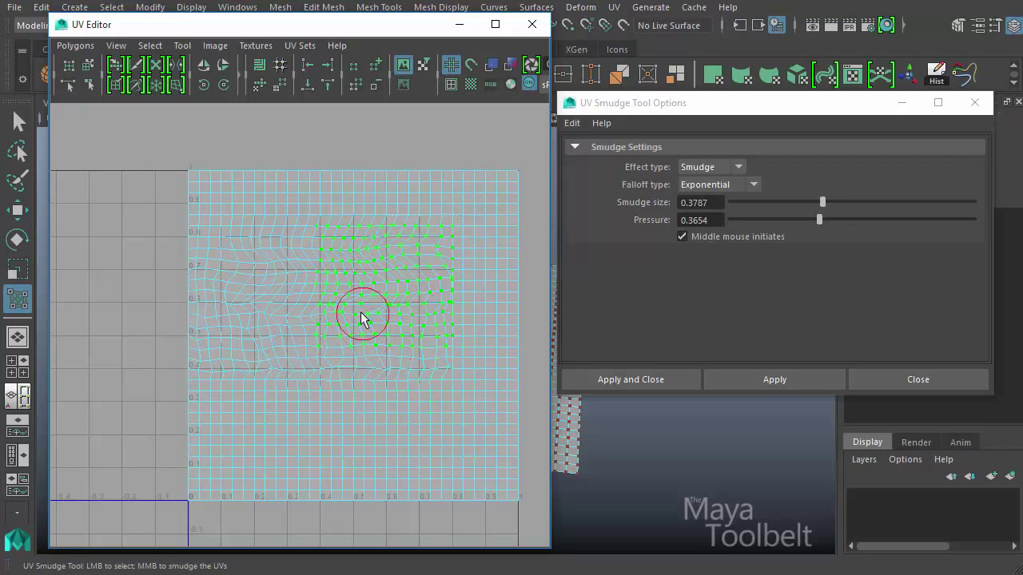
left_click_drag(145, 140, 269, 218)
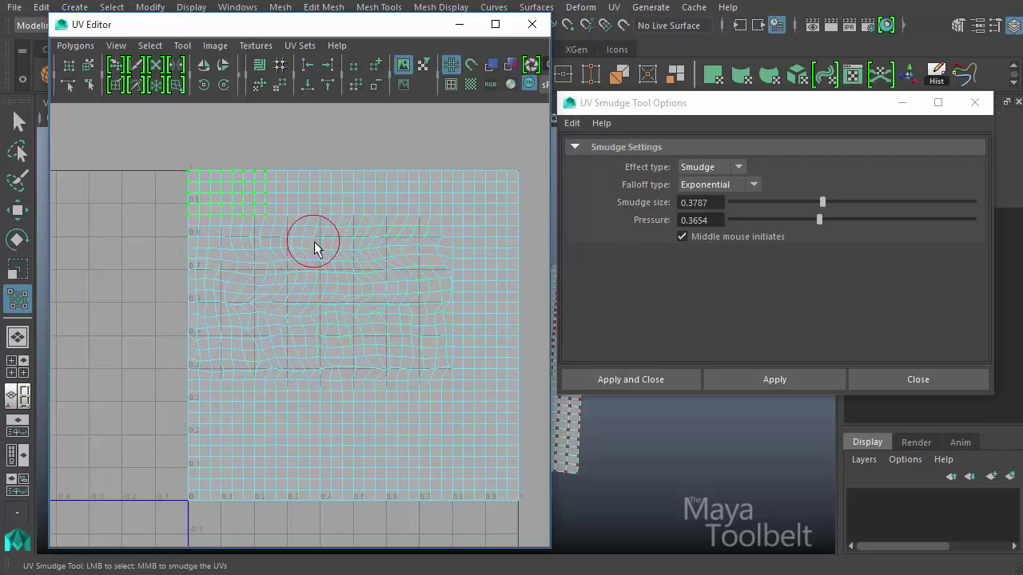
left_click_drag(382, 145, 480, 235)
Smudge the selected block of UVs along the lower edge of the distorted area
middle_click_drag(321, 378, 235, 363, "alt")
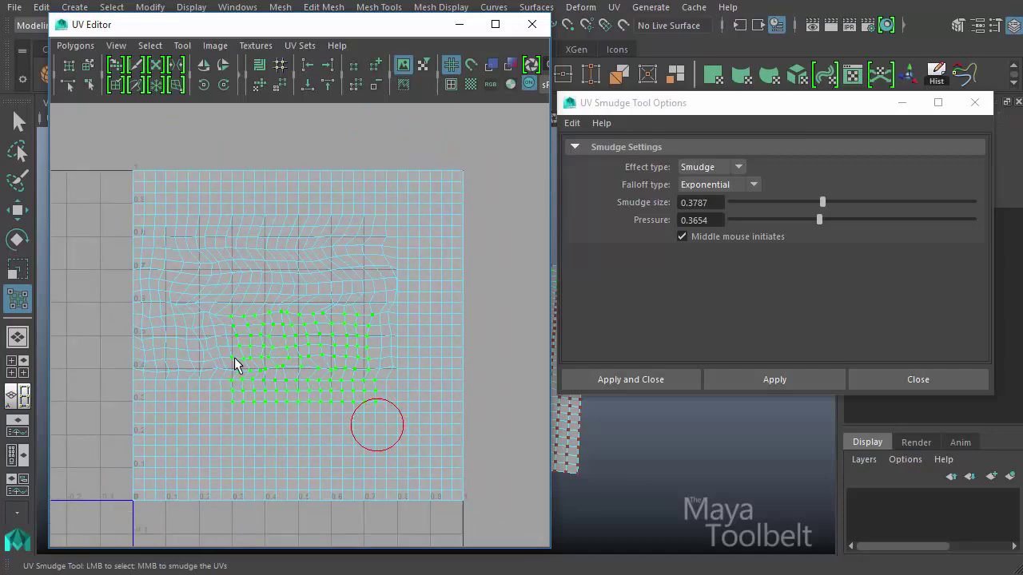
right_click_drag(235, 363, 383, 388, "alt")
mouse_move(303, 365)
middle_mouse_down()
mouse_move(253, 381)
mouse_move(343, 392)
mouse_move(194, 327)
mouse_move(314, 339)
mouse_move(296, 426)
mouse_move(365, 434)
mouse_move(429, 484)
mouse_move(231, 445)
middle_mouse_up()
Select a block of UVs near the plane's lower-right corner and smudge its upper part
middle_click_drag(467, 405, 423, 277, "alt")
right_click_drag(423, 276, 345, 302, "alt")
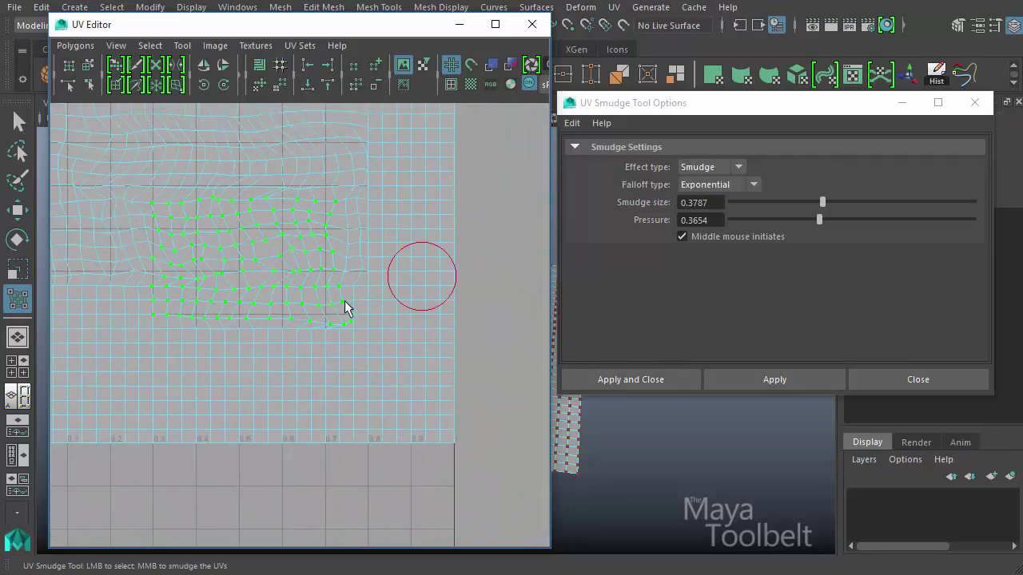
left_click_drag(374, 290, 461, 423)
middle_click_drag(277, 379, 210, 385, "alt")
right_click_drag(209, 385, 509, 426, "alt")
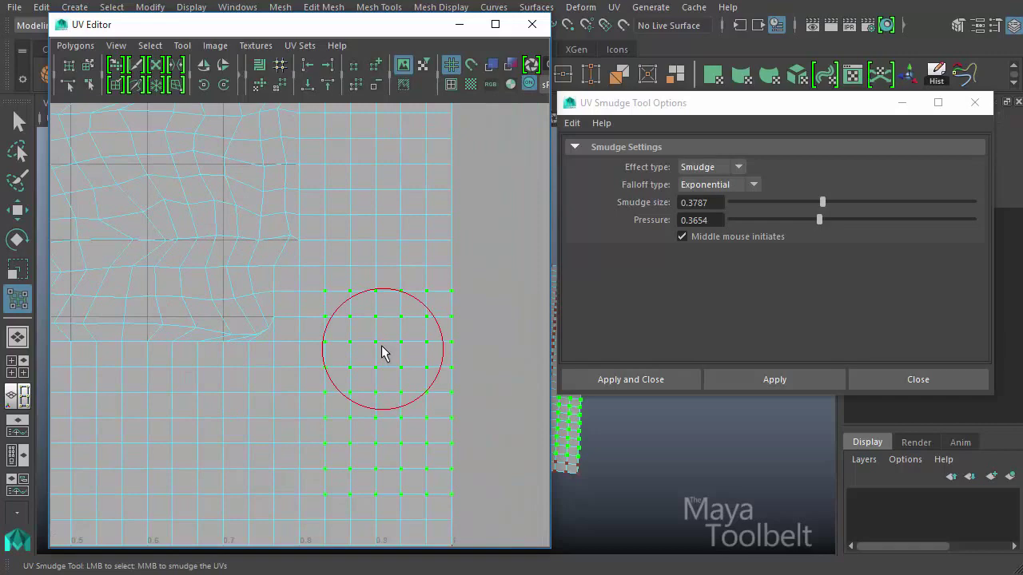
mouse_move(381, 347)
middle_mouse_down()
mouse_move(378, 308)
mouse_move(425, 315)
mouse_move(342, 299)
mouse_move(485, 358)
middle_mouse_up()
right_click_drag(485, 358, 226, 296, "alt")
middle_click_drag(309, 304, 395, 378, "alt")
right_click_drag(395, 378, 308, 347, "alt")
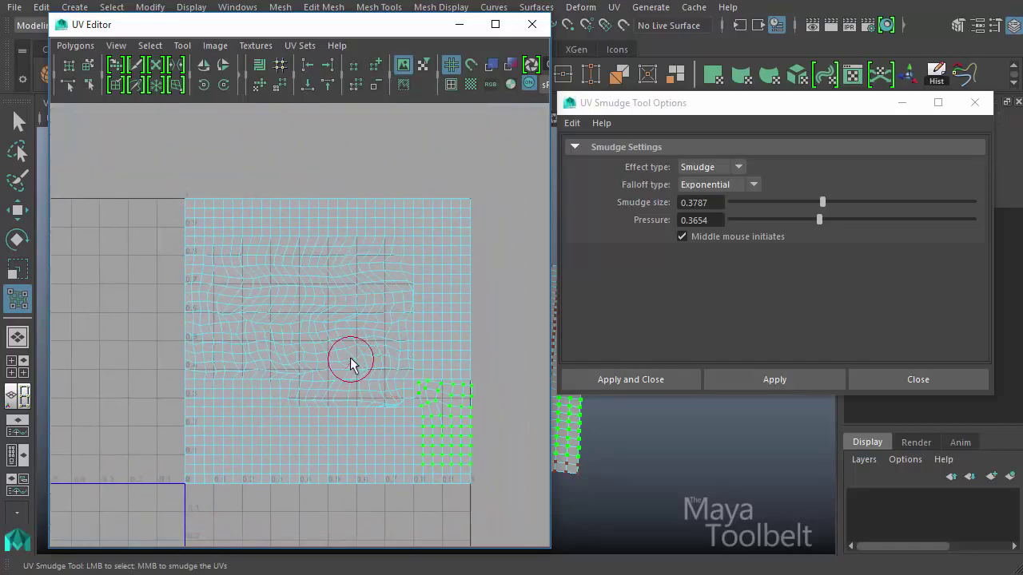
middle_click_drag(351, 361, 312, 322, "alt")
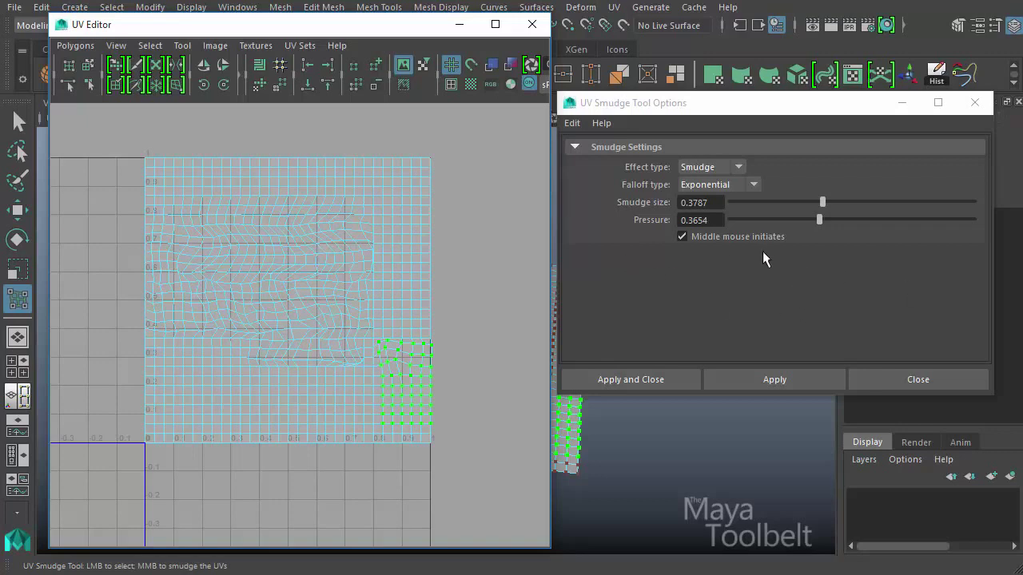
Turn off Middle mouse initiates, apply it, test interactive brush resizing, and set the smudge size to 0.1329
left_click(681, 237)
left_click(785, 379)
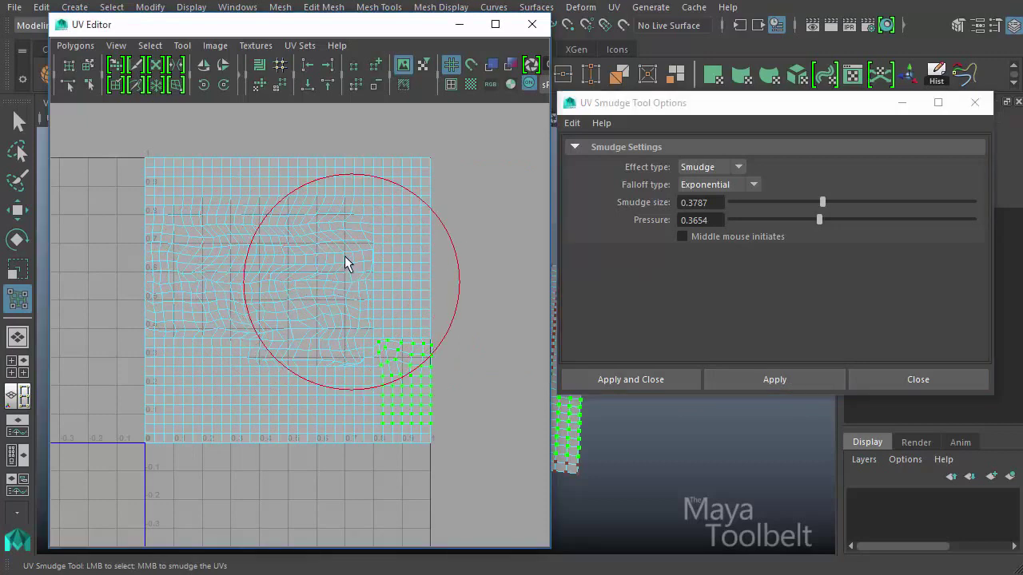
key("b")
left_click_drag(343, 268, 245, 297)
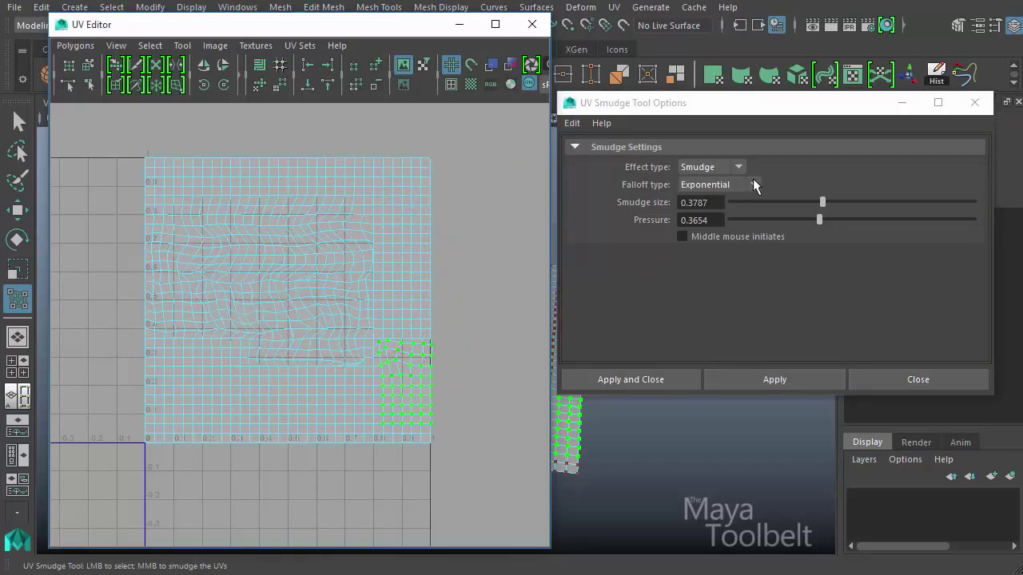
left_click_drag(822, 201, 767, 209)
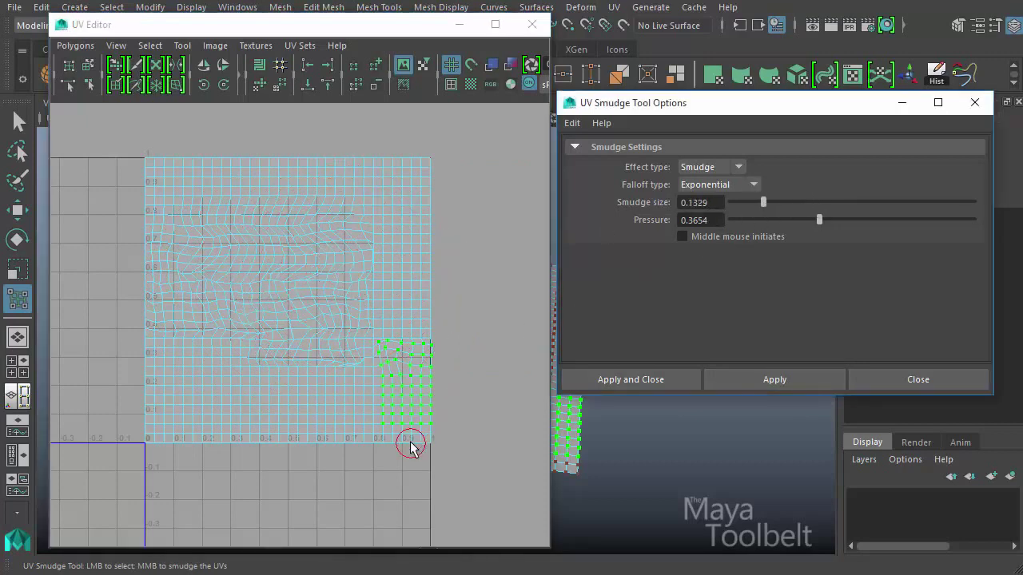
Select a block of UVs near the plane's lower-left corner with the Select Tool, reactivate the UV Smudge Tool, and smudge the block
scroll(420, 363, "up", 4)
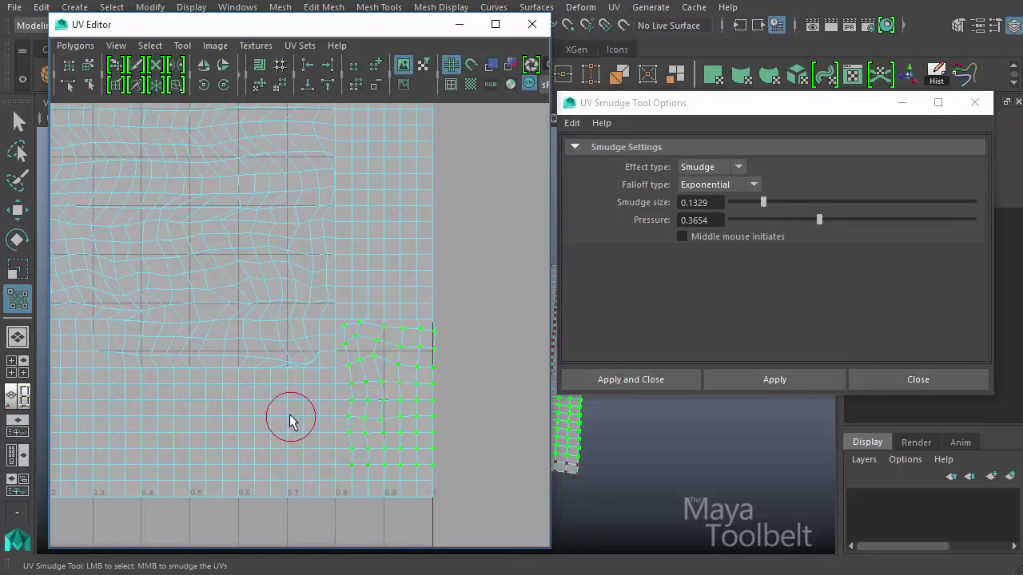
middle_click_drag(392, 379, 454, 394, "alt")
middle_click_drag(162, 406, 370, 403, "alt")
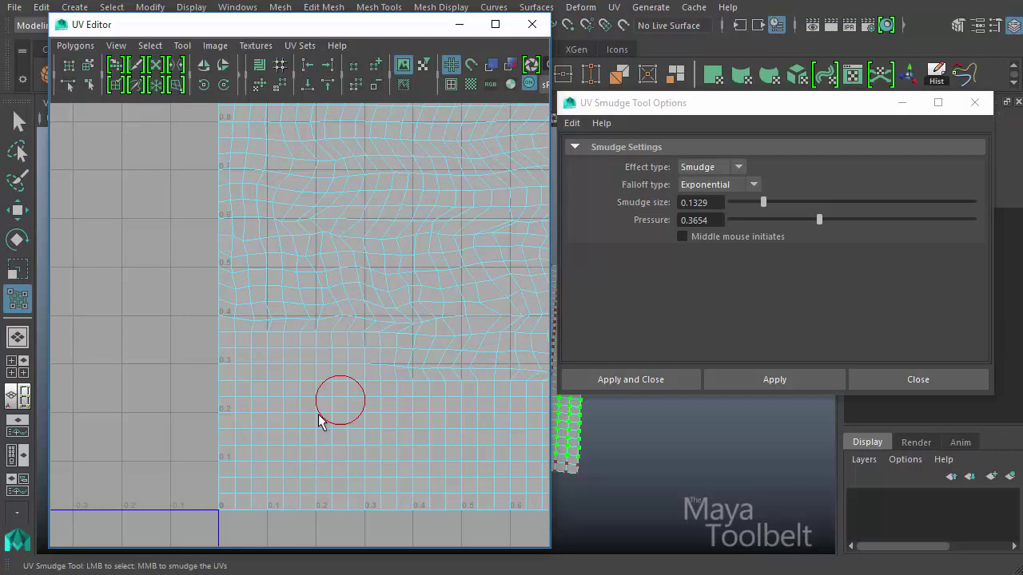
key("q")
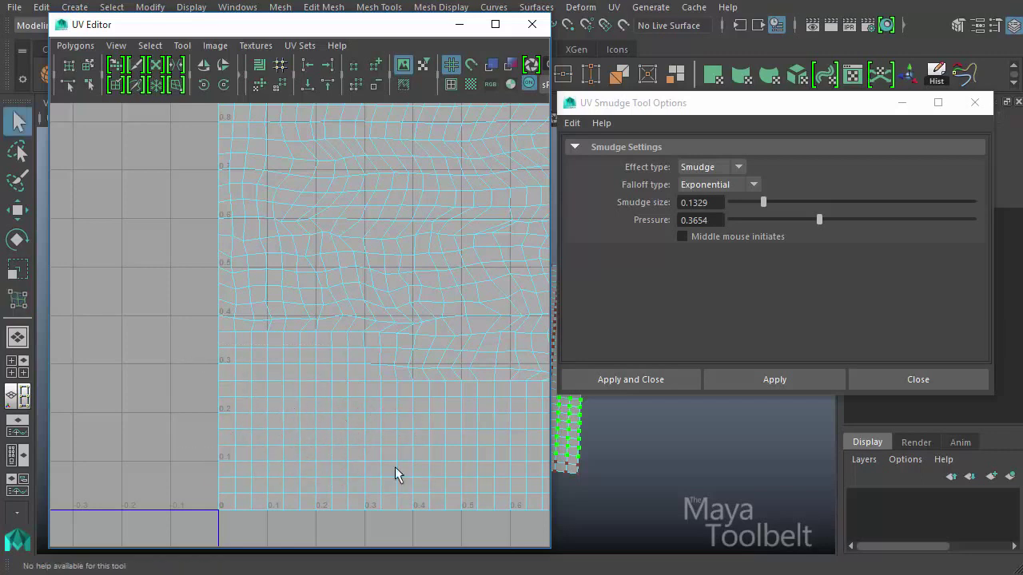
left_click(783, 381)
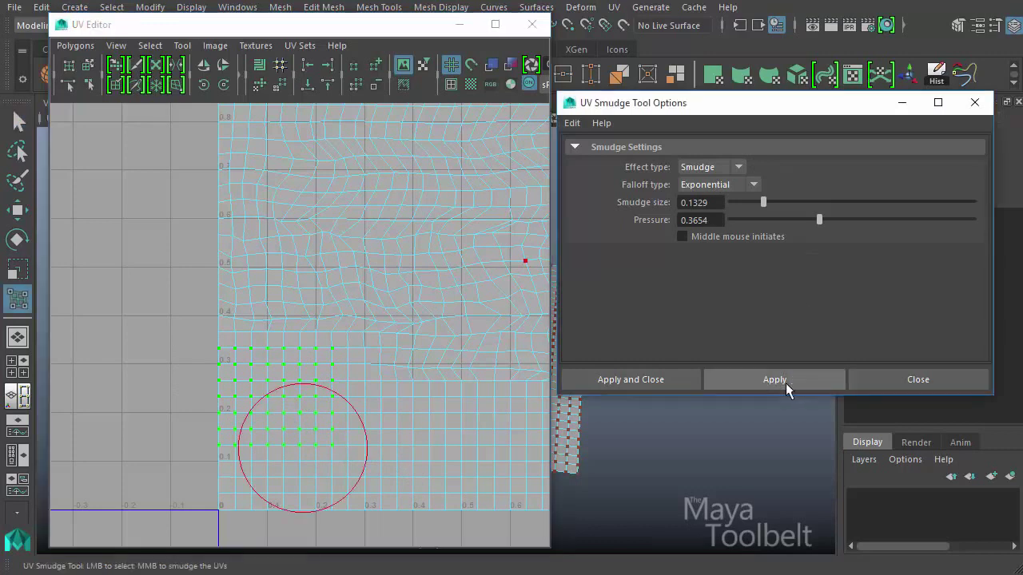
mouse_move(285, 416)
middle_mouse_down()
mouse_move(270, 389)
mouse_move(320, 391)
middle_mouse_up()
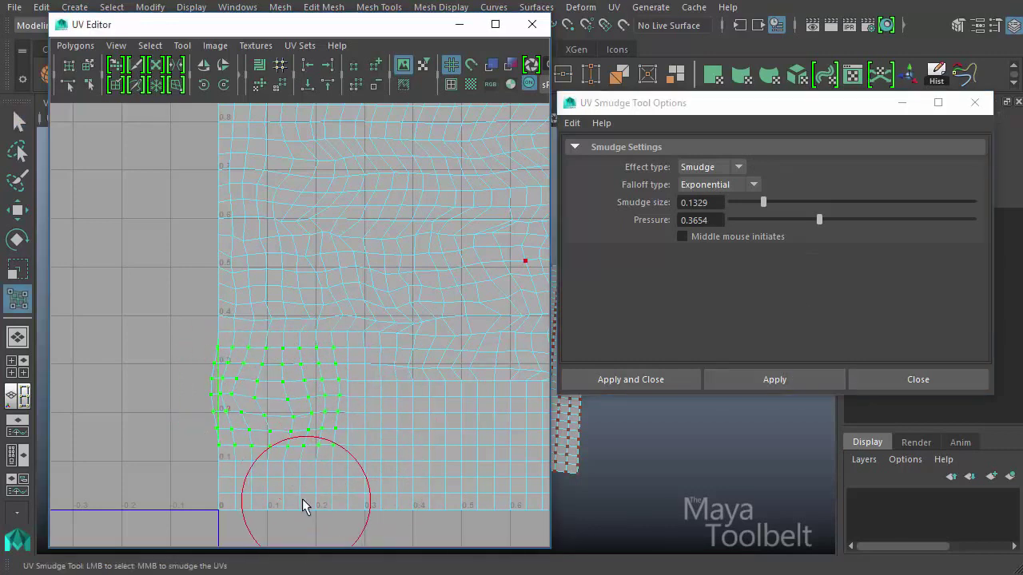
Turn Middle mouse initiates back on and apply the setting to the UV Smudge Tool
left_click(744, 238)
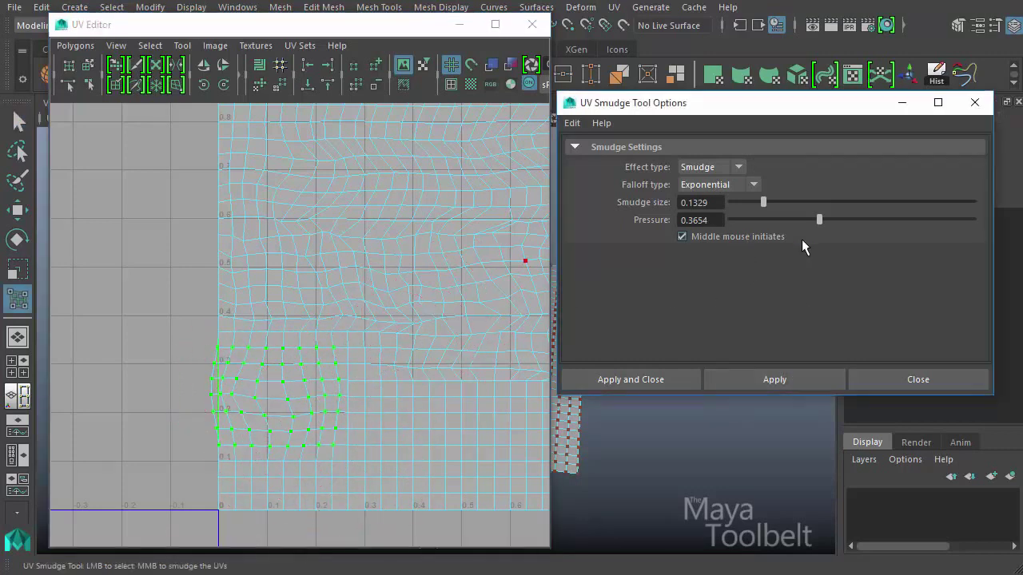
middle_click_drag(431, 351, 457, 472, "alt")
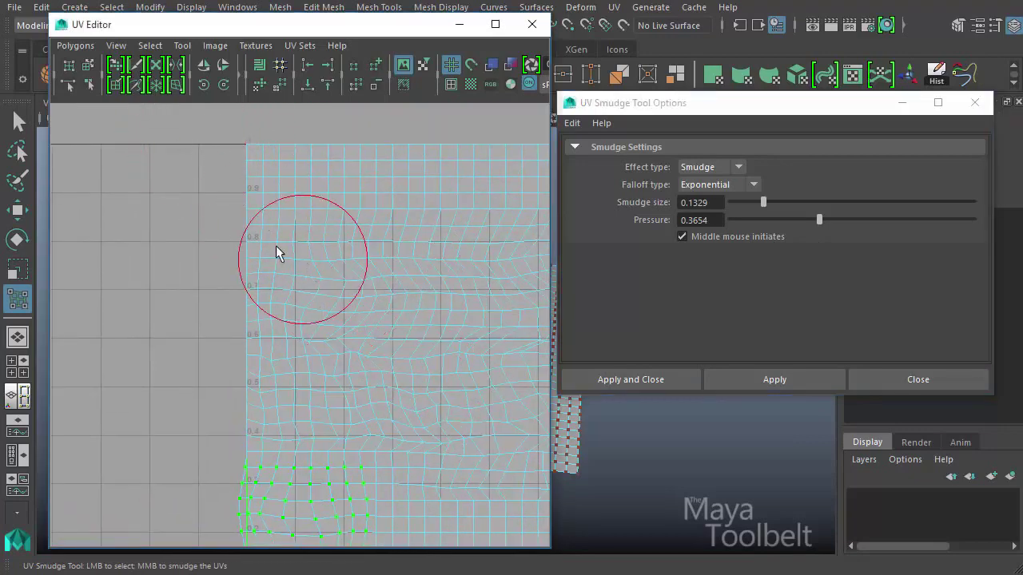
left_click(771, 379)
Marquee-select a large block of UVs in the plane's upper-left area with the UV Smudge Tool and smudge its middle
left_click_drag(222, 176, 365, 318)
left_click_drag(389, 197, 537, 330)
left_click_drag(266, 208, 493, 422)
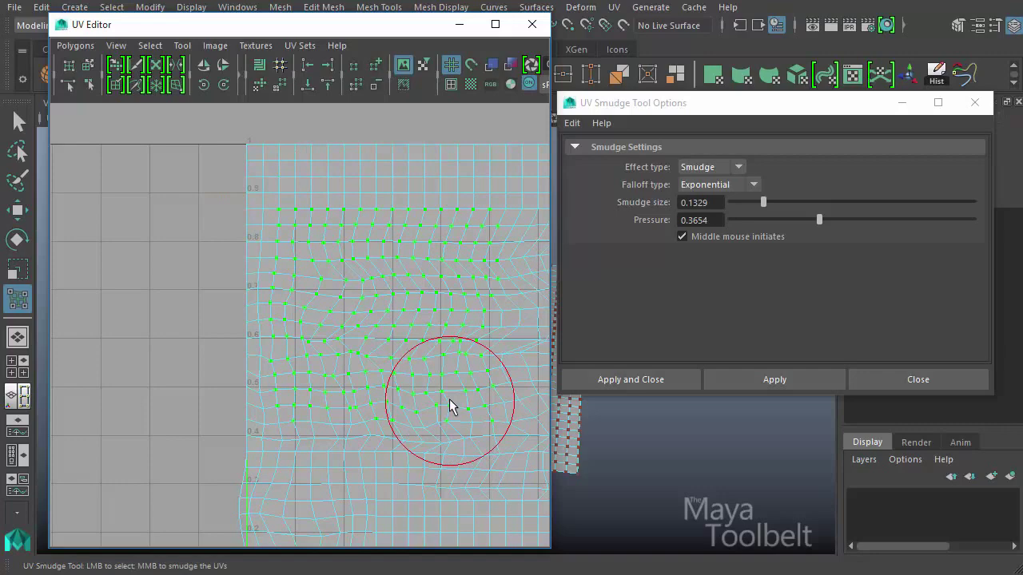
mouse_move(386, 325)
middle_mouse_down()
mouse_move(392, 269)
mouse_move(301, 259)
mouse_move(404, 335)
mouse_move(352, 350)
mouse_move(399, 333)
middle_mouse_up()
middle_click_drag(523, 352, 371, 272, "alt")
key("a")
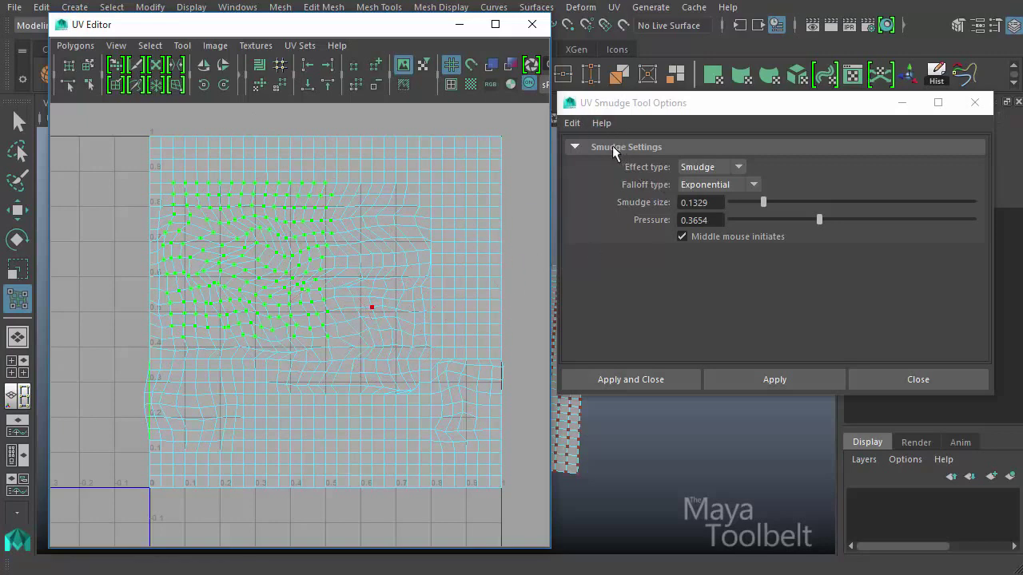
left_click(182, 46)
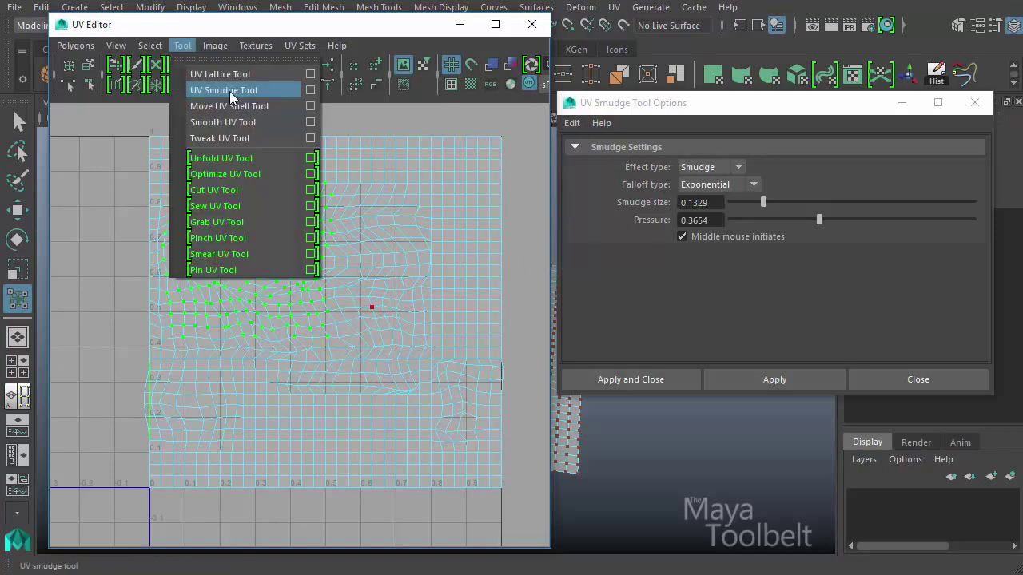
left_click(196, 32)
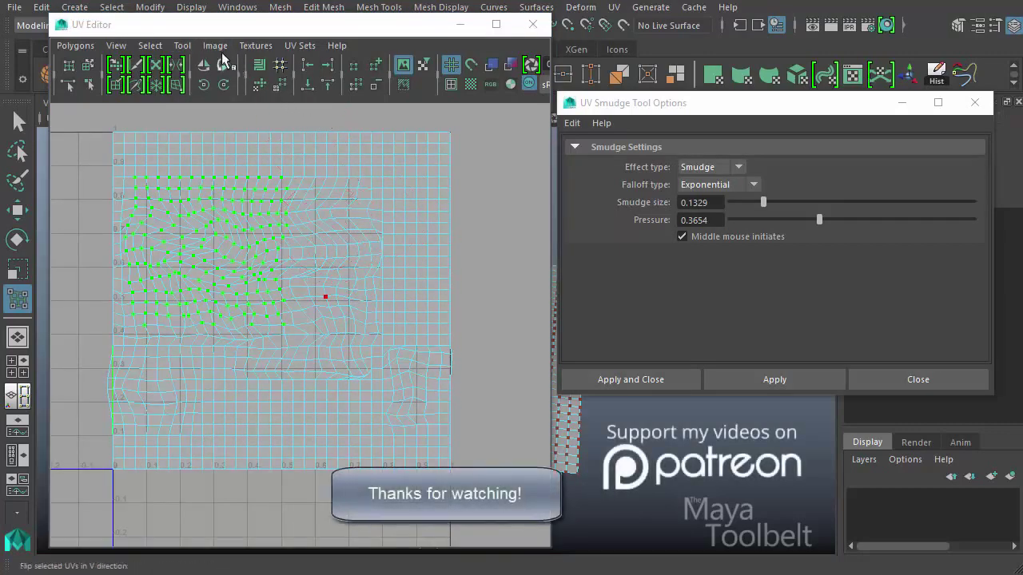
left_click(184, 46)
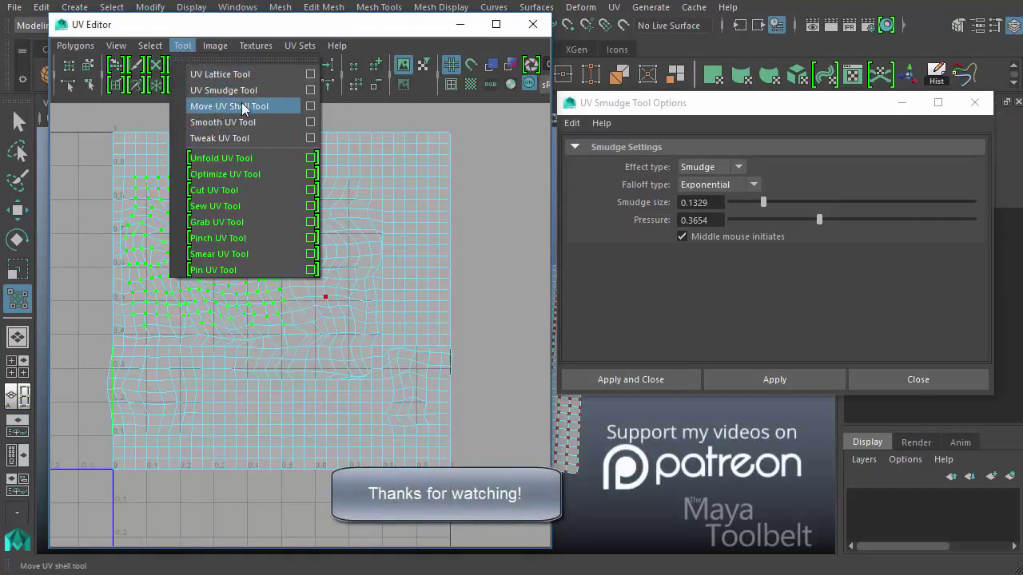
left_click(223, 28)
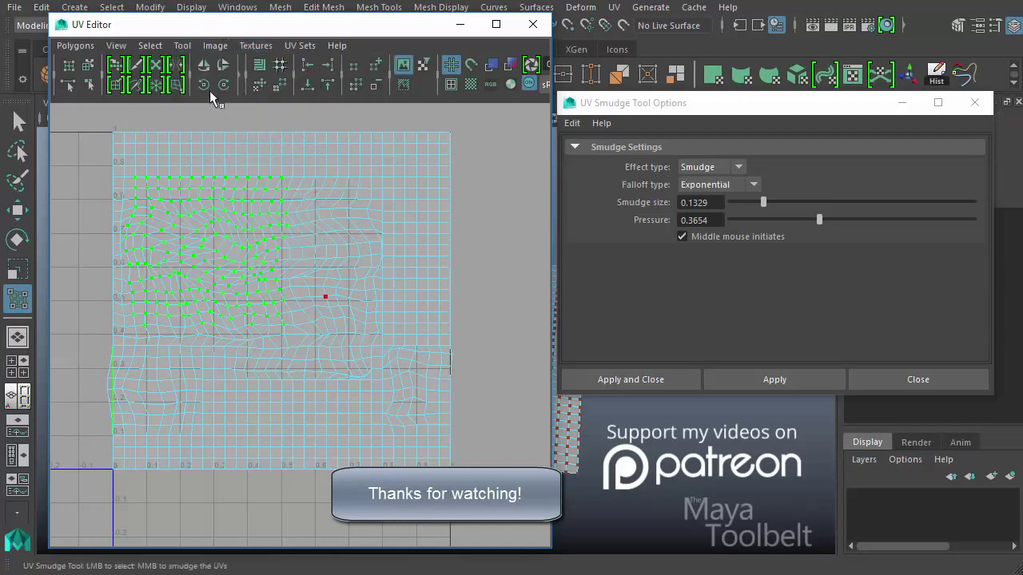